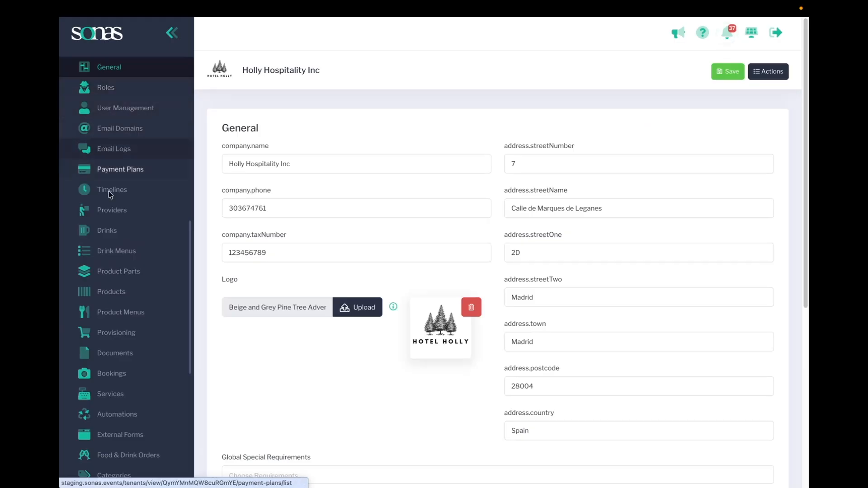
# - Open the company's Services list and start a new service
pyautogui.click(116, 396)
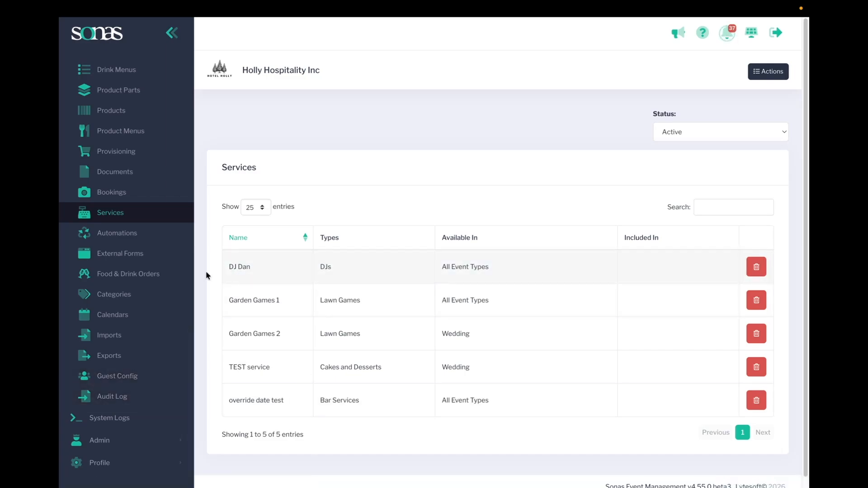
pyautogui.click(242, 267)
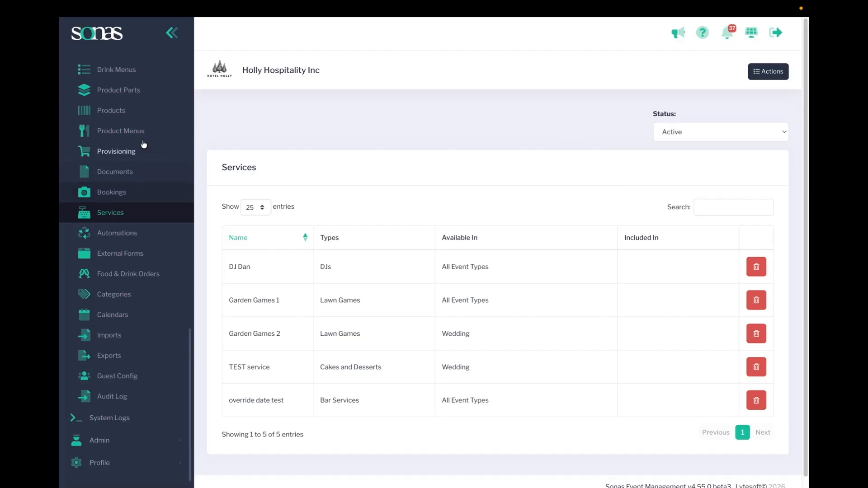
pyautogui.click(682, 130)
pyautogui.click(683, 130)
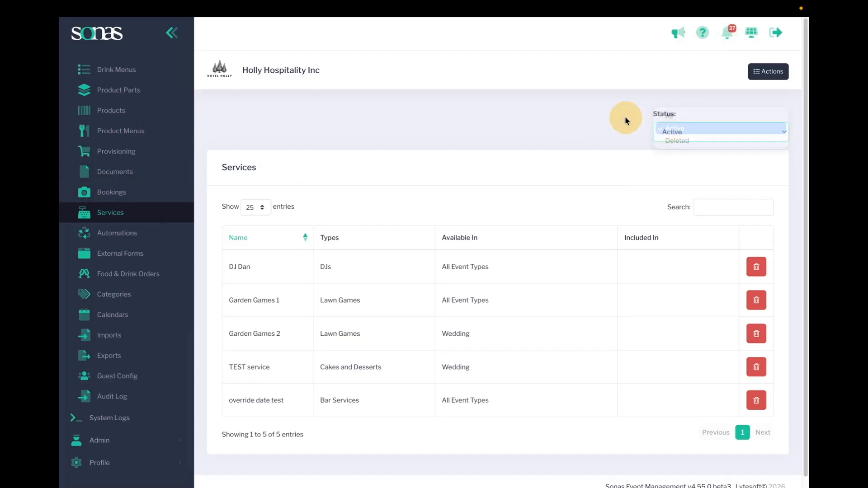
pyautogui.click(764, 71)
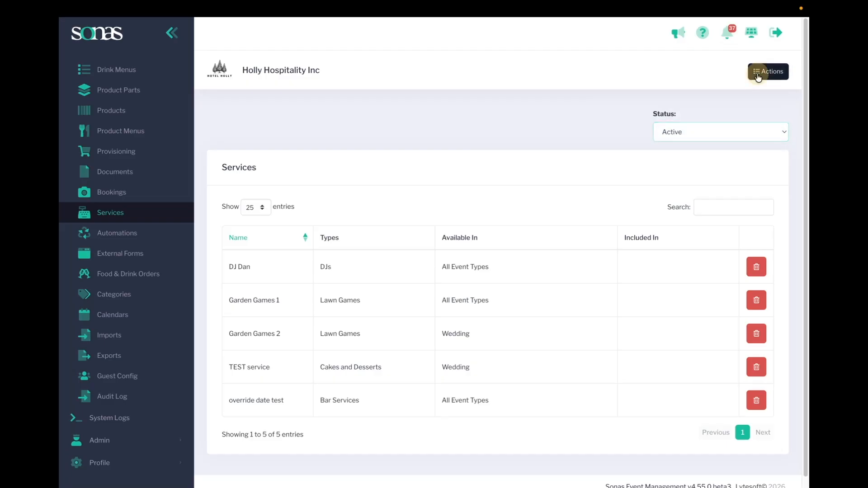
pyautogui.click(745, 91)
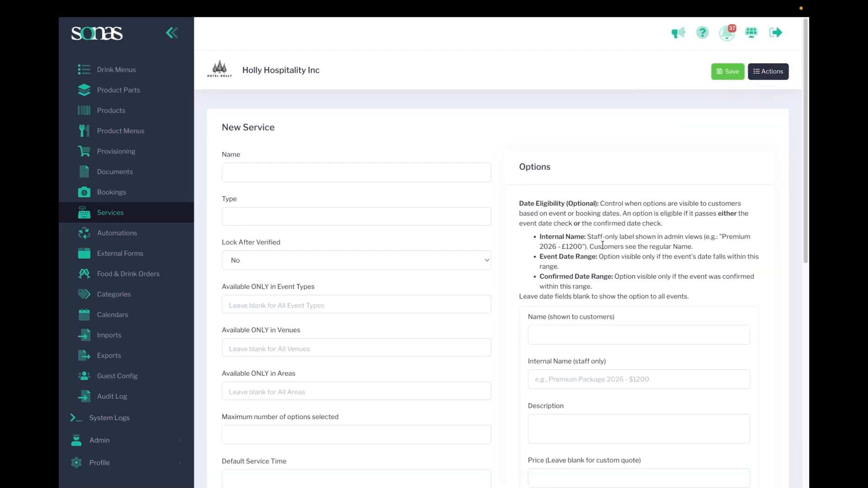
# - Name the new service Wedding Postbox
pyautogui.scroll(-3, 516, 268)
pyautogui.scroll(-6, 516, 267)
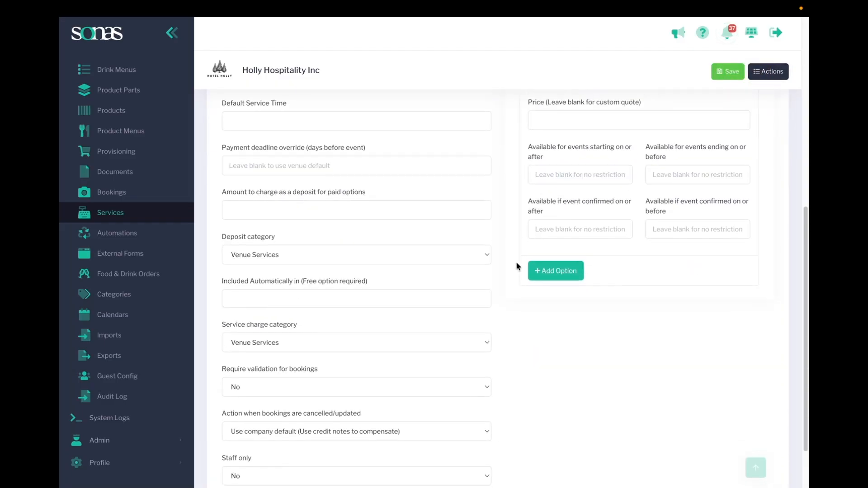
pyautogui.scroll(10, 516, 263)
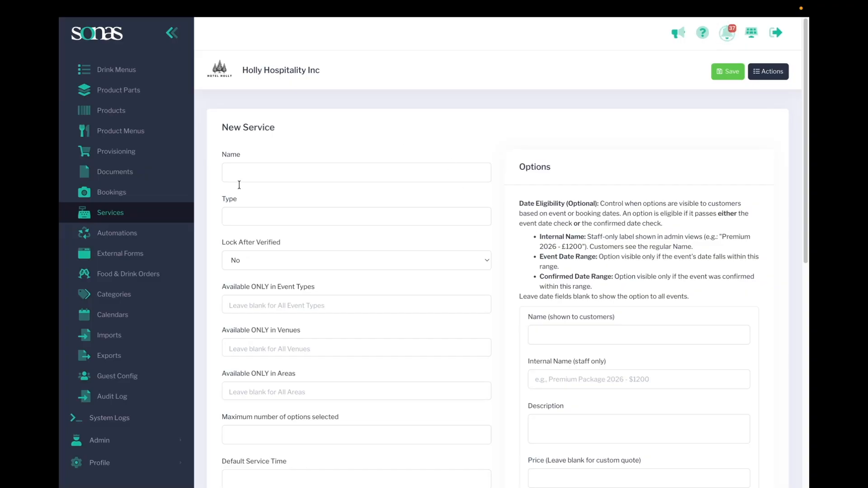
pyautogui.click(252, 170)
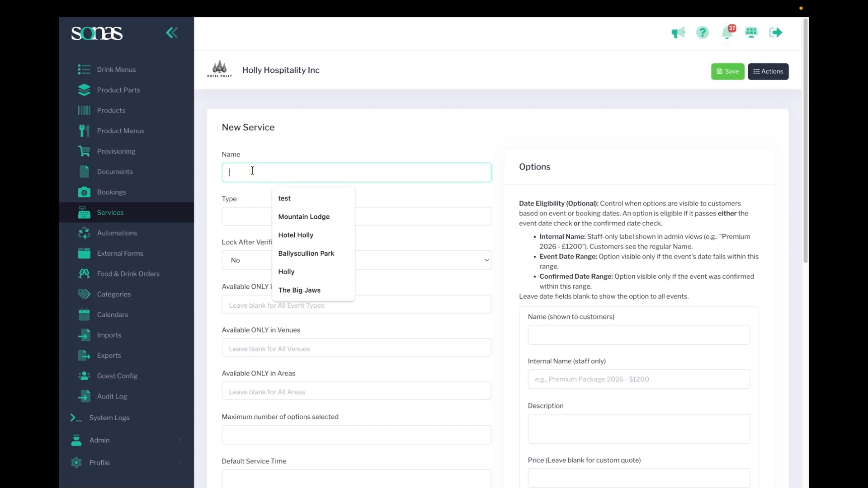
pyautogui.write('Wedd')
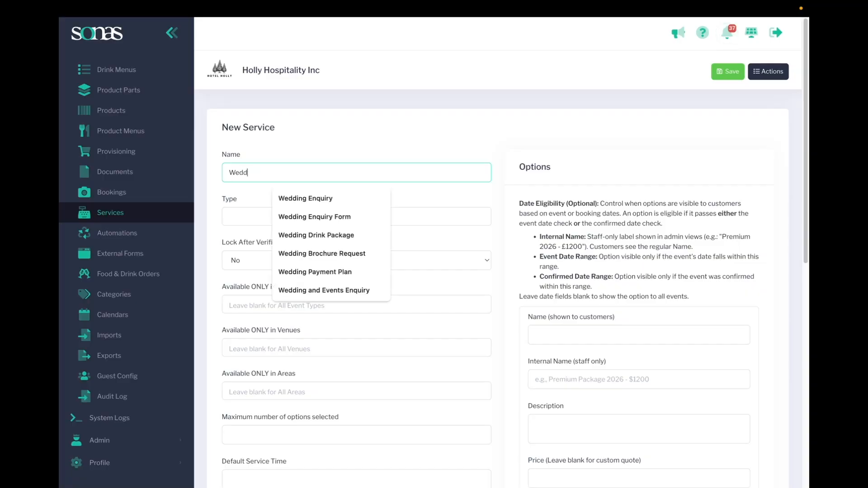
pyautogui.write('ing Post')
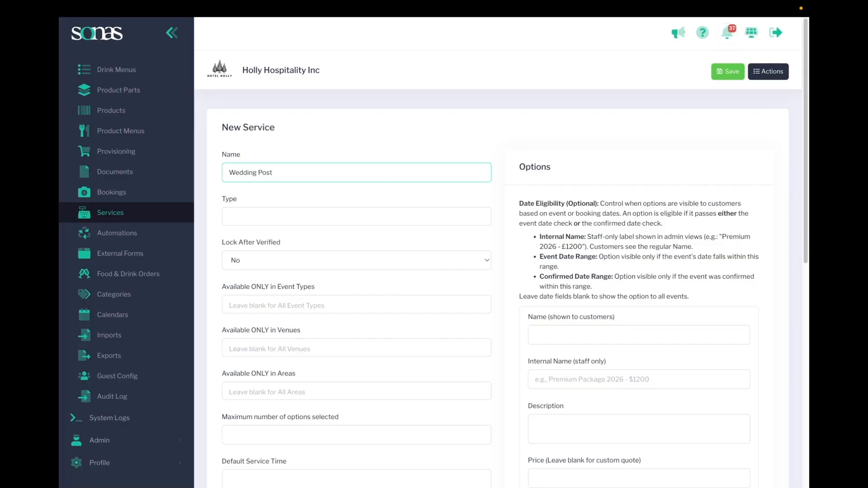
pyautogui.write('box')
# - Set the service type to Wedding Post Box
pyautogui.click(280, 218)
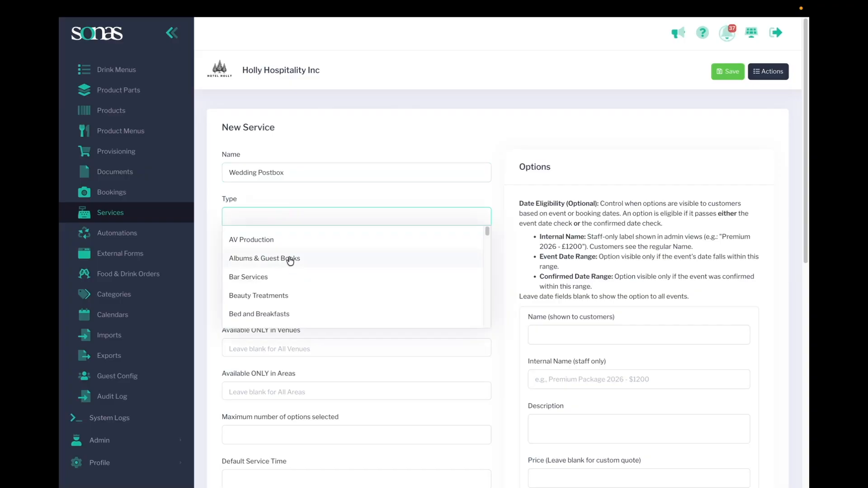
pyautogui.scroll(-1, 276, 264)
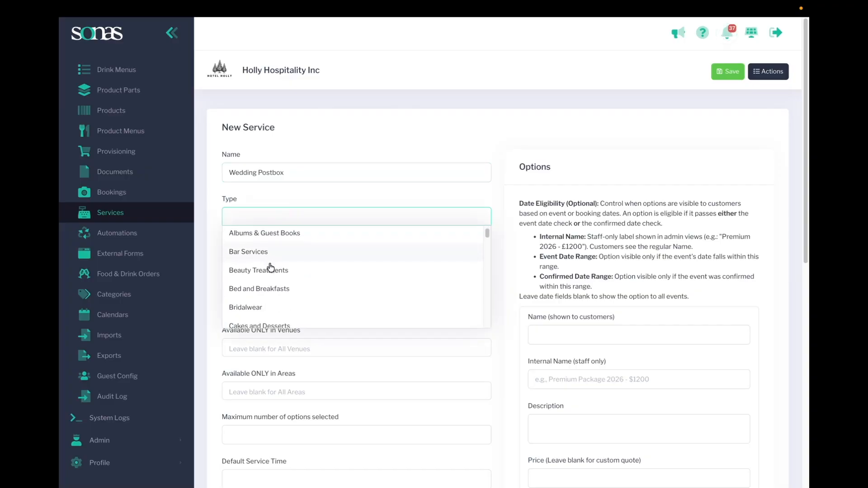
pyautogui.scroll(-4, 270, 268)
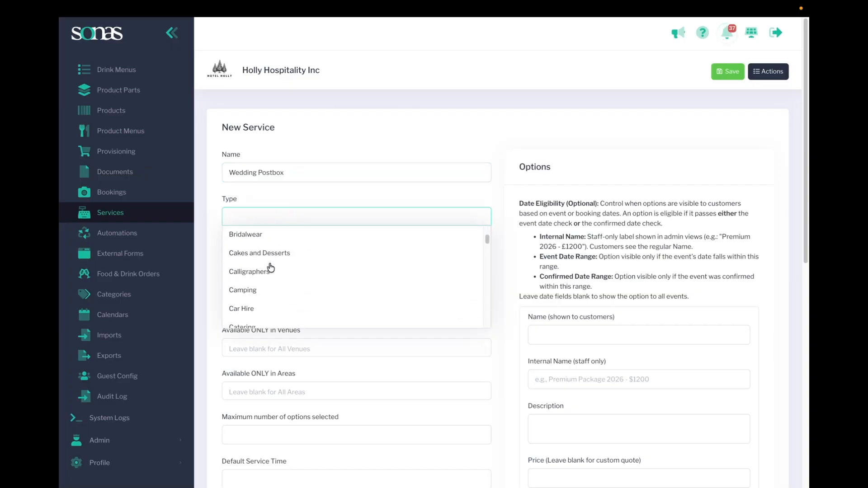
pyautogui.scroll(-2, 270, 267)
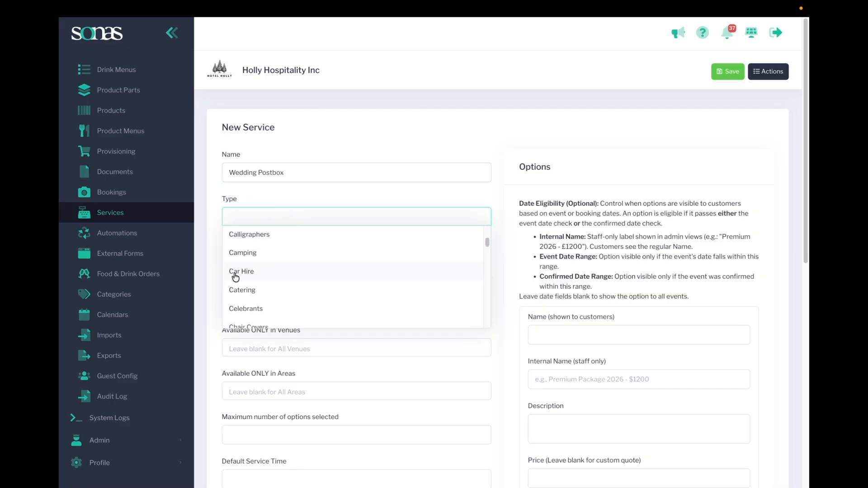
pyautogui.scroll(-5, 235, 277)
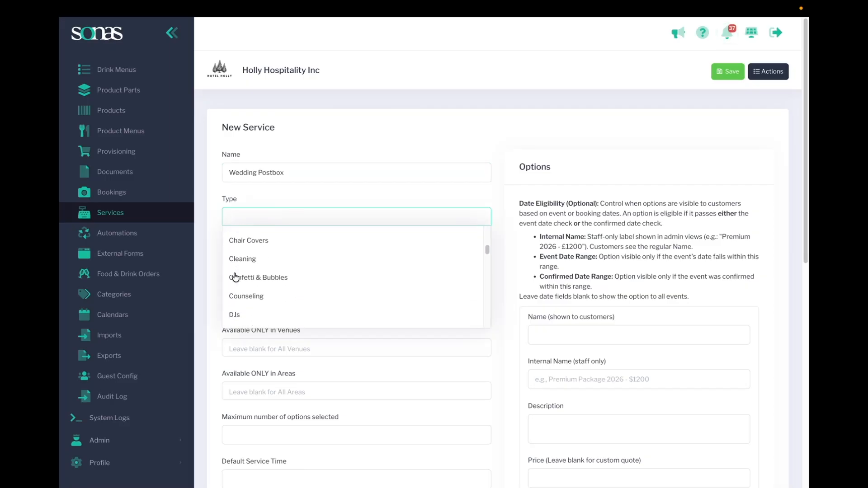
pyautogui.scroll(-5, 236, 277)
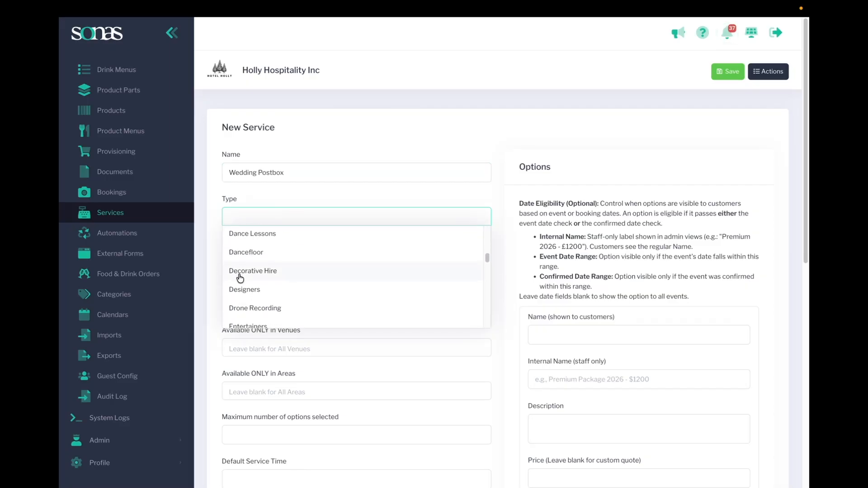
pyautogui.scroll(-5, 240, 278)
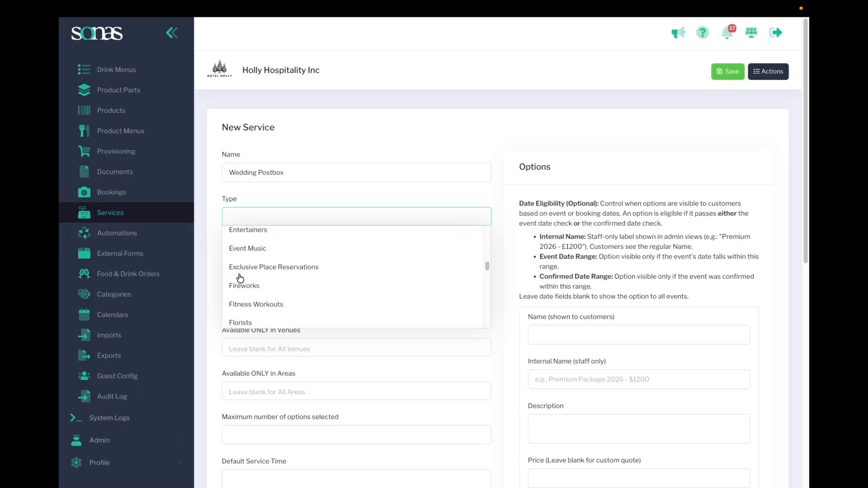
pyautogui.scroll(-5, 240, 278)
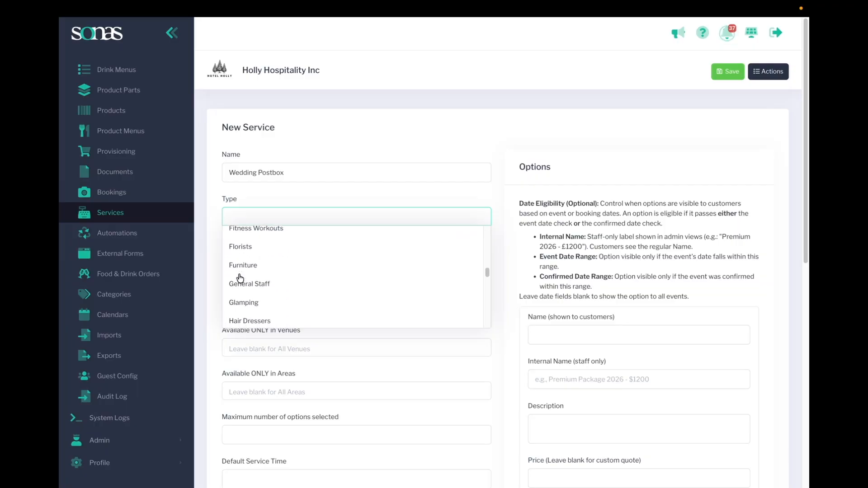
pyautogui.scroll(-5, 240, 278)
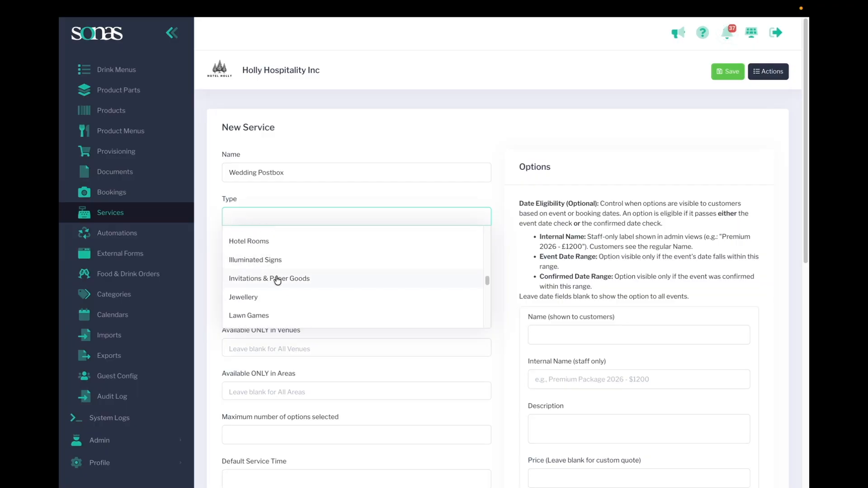
pyautogui.scroll(-3, 278, 281)
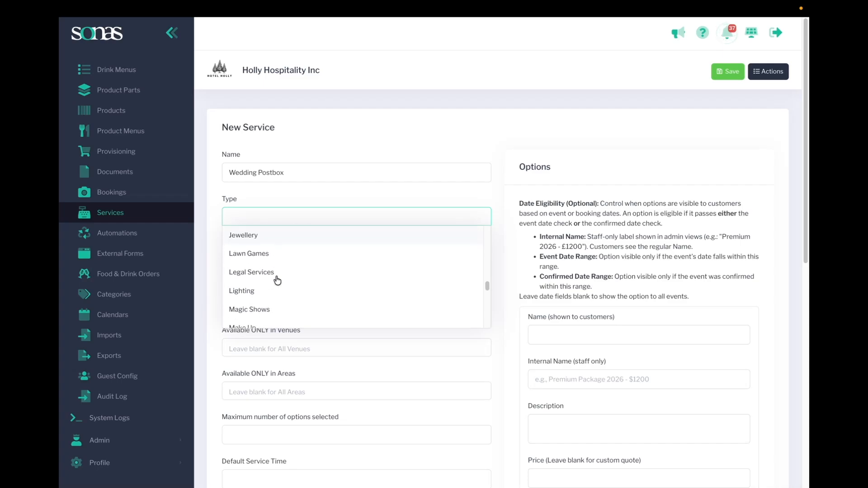
pyautogui.scroll(-12, 277, 281)
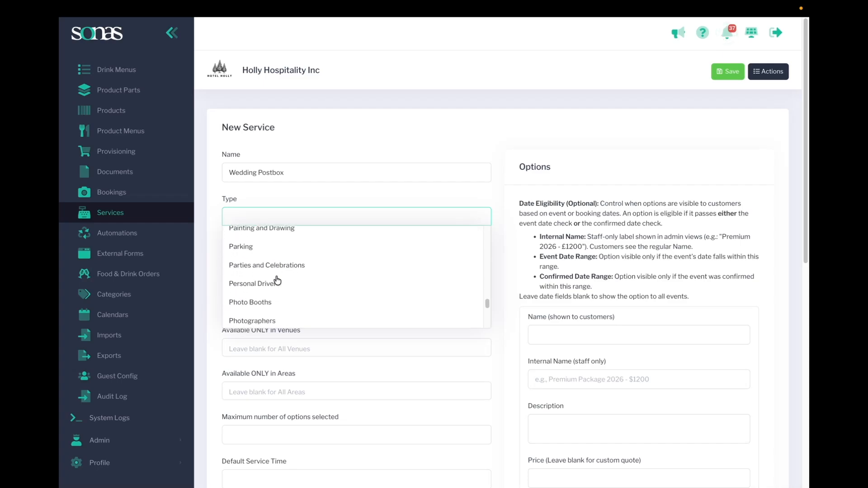
pyautogui.scroll(-1, 253, 254)
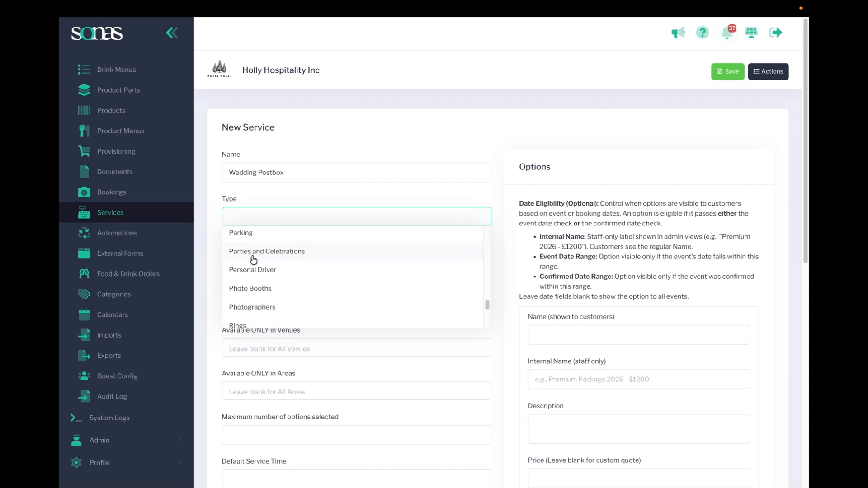
pyautogui.scroll(-3, 253, 259)
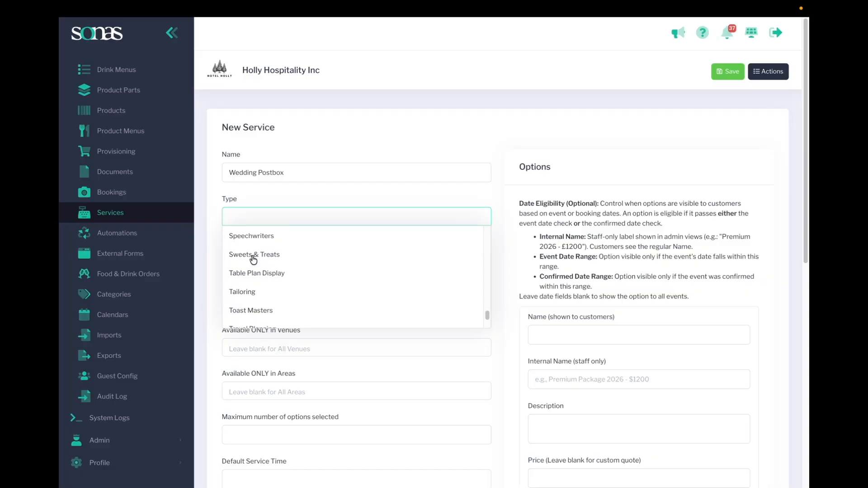
pyautogui.scroll(-3, 253, 259)
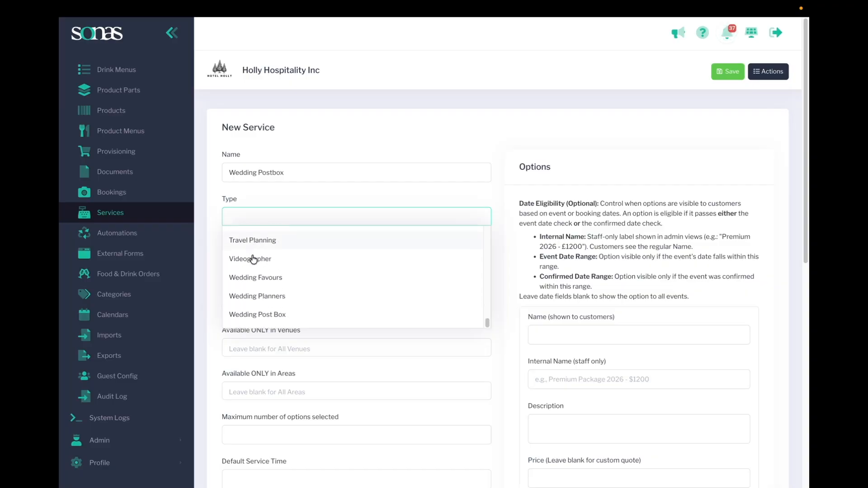
pyautogui.click(262, 316)
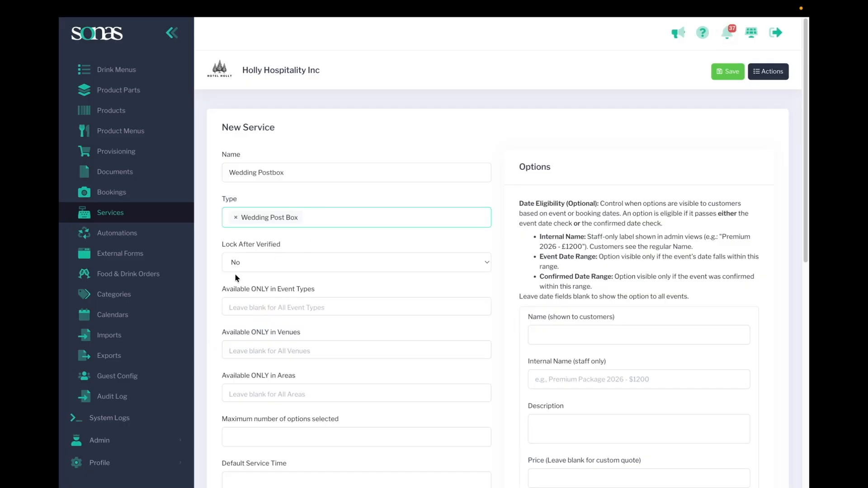
# - Restrict the service's availability to the Wedding, Twilight Wedding and Renewal of Vows event types
pyautogui.scroll(-1, 240, 310)
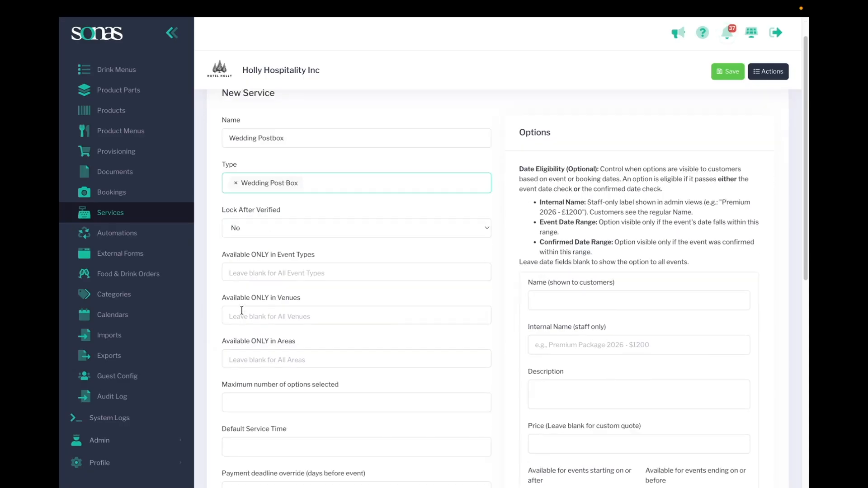
pyautogui.scroll(-2, 242, 311)
pyautogui.click(280, 190)
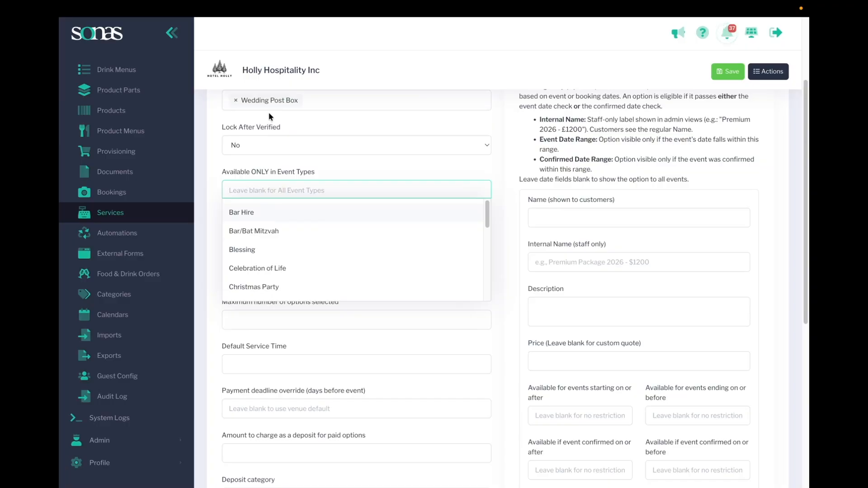
pyautogui.scroll(-1, 272, 237)
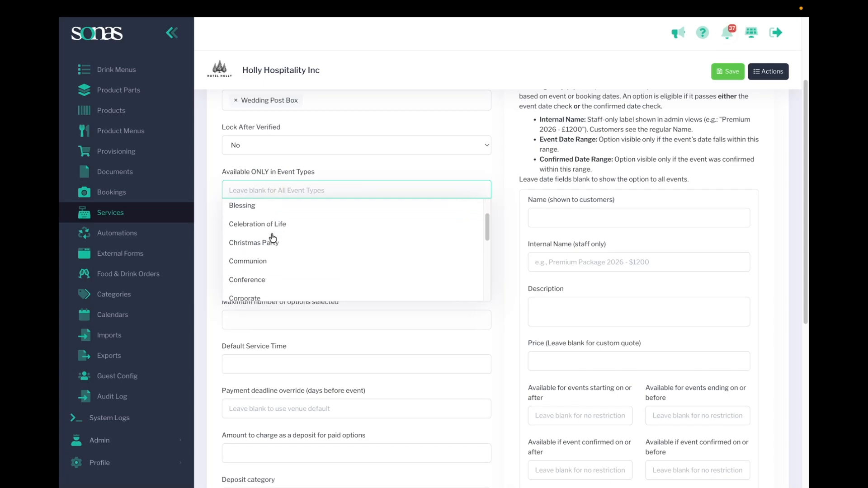
pyautogui.scroll(-5, 273, 237)
pyautogui.click(257, 287)
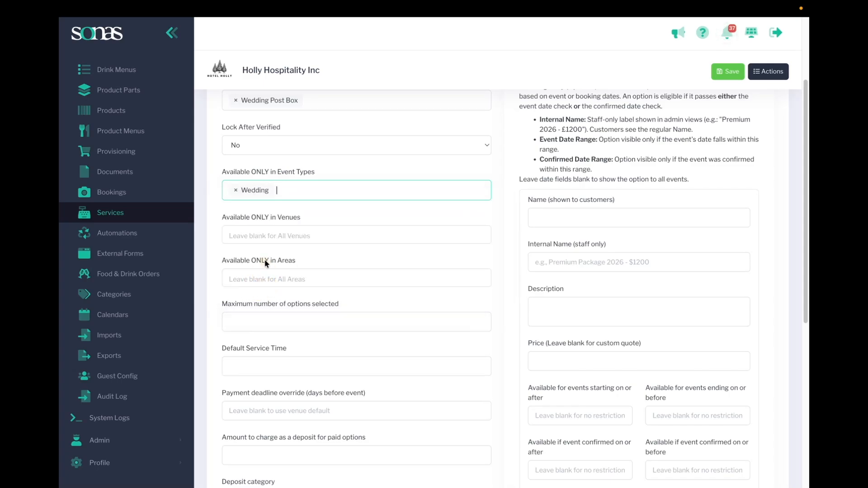
pyautogui.click(297, 190)
pyautogui.click(276, 252)
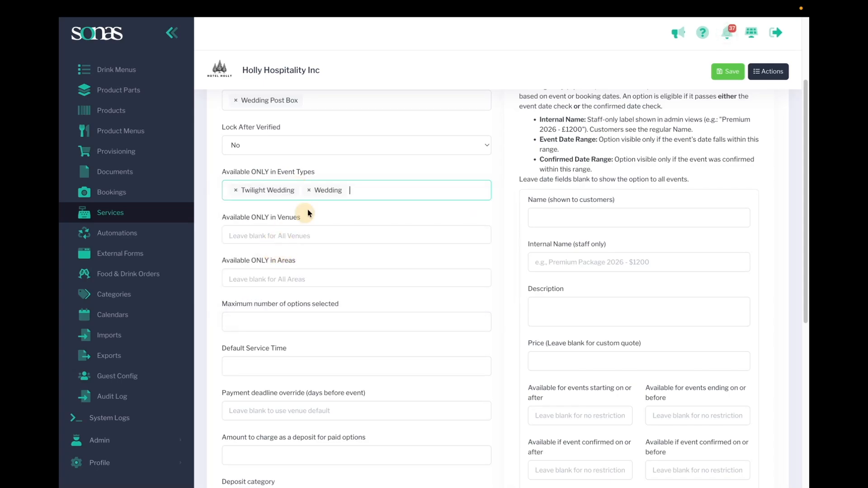
pyautogui.click(359, 190)
pyautogui.click(296, 235)
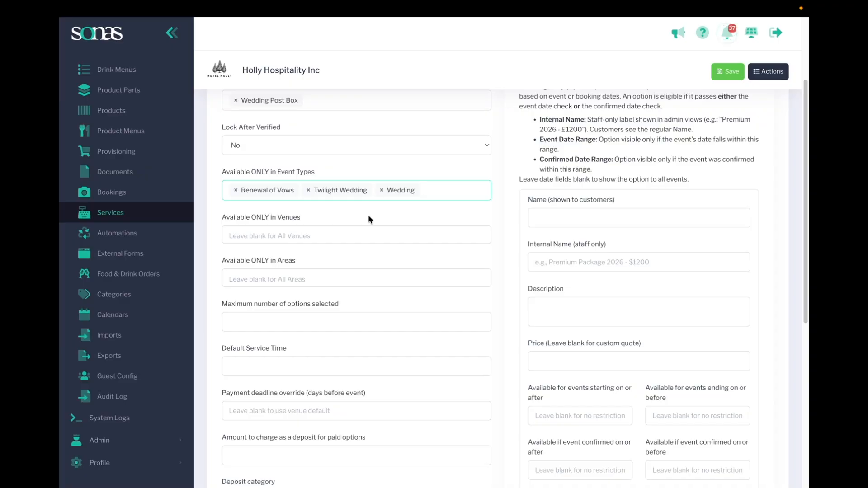
# - Look at the choices for restricting the service by venue and area, and review the fields for defining its options
pyautogui.click(325, 232)
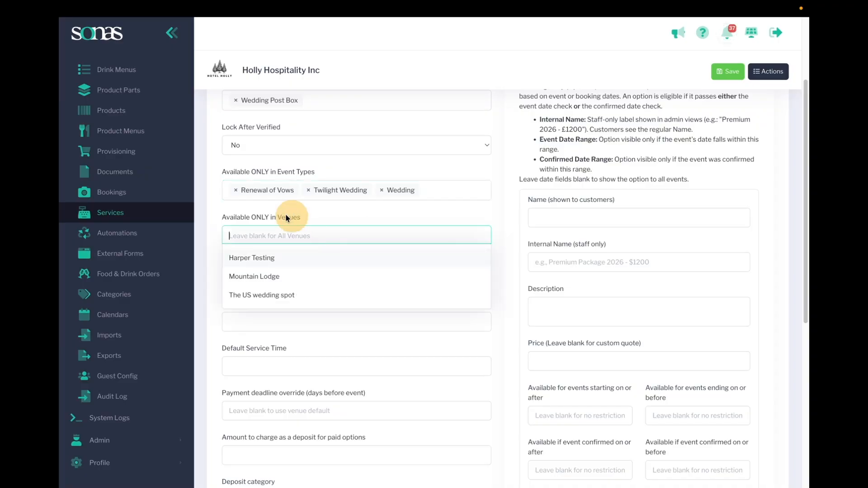
pyautogui.click(276, 223)
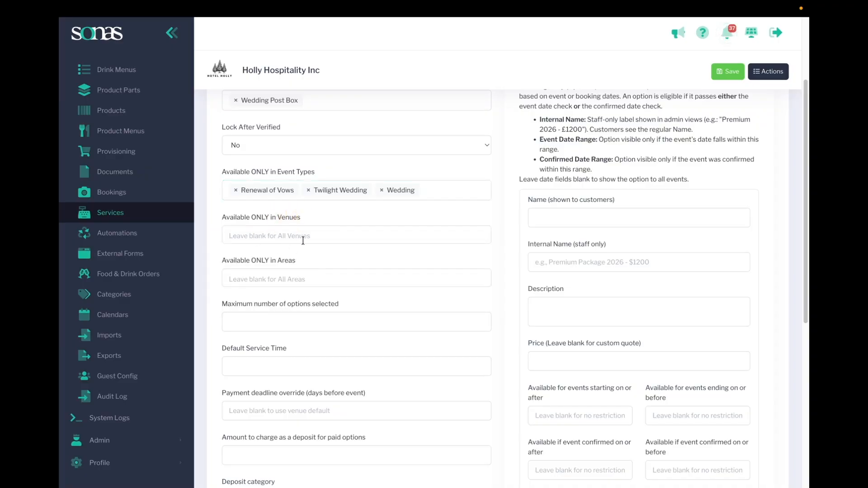
pyautogui.click(294, 274)
pyautogui.click(303, 275)
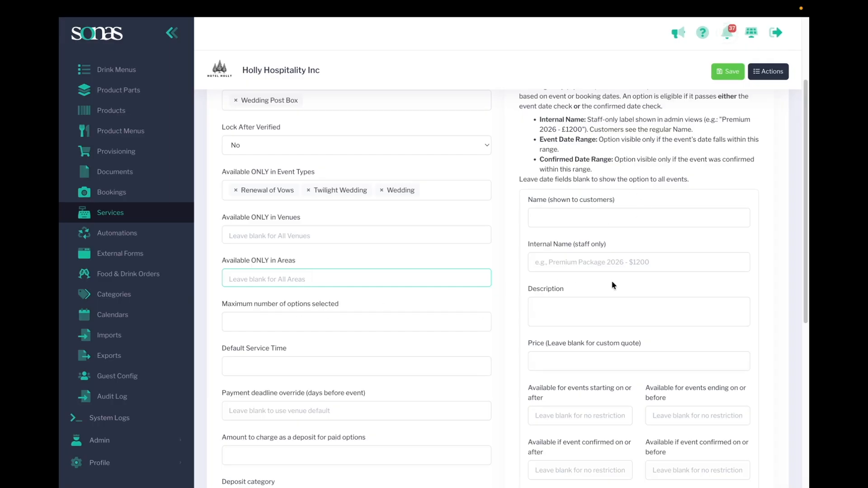
pyautogui.scroll(-4, 611, 285)
pyautogui.scroll(3, 611, 285)
pyautogui.scroll(3, 611, 284)
pyautogui.scroll(-4, 611, 285)
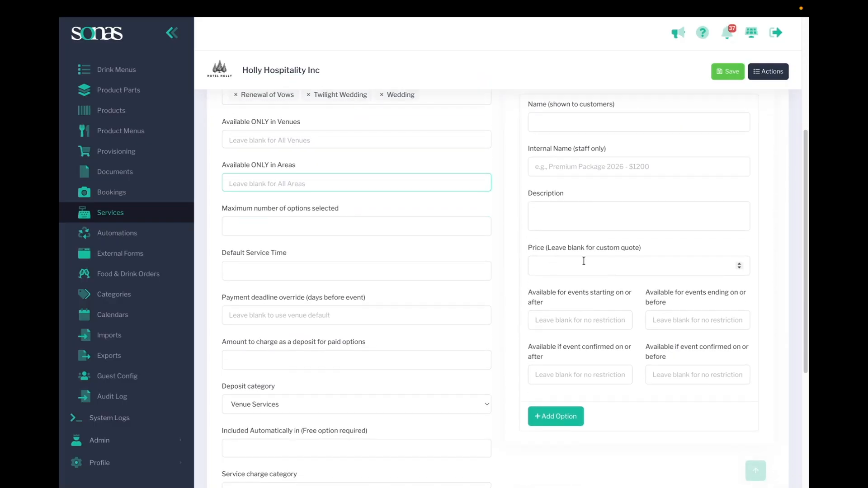
# - Set the maximum number of options selected to 1 and the default service time to 14:00
pyautogui.click(337, 221)
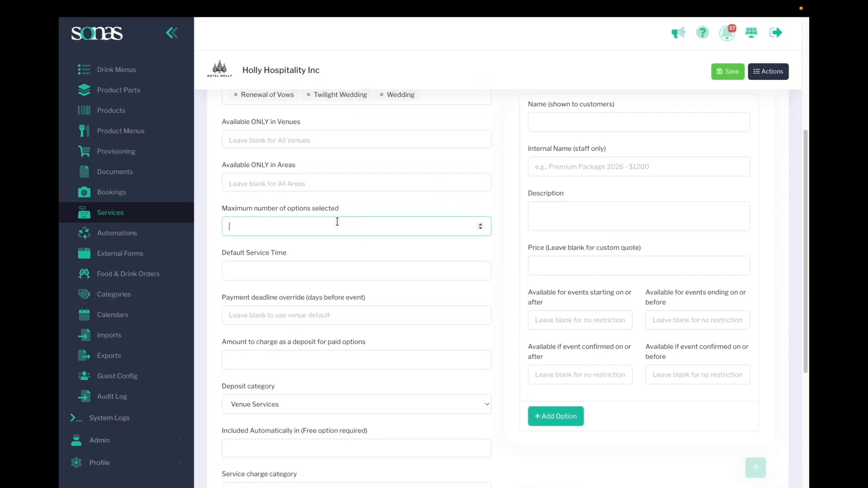
pyautogui.write('1')
pyautogui.click(264, 270)
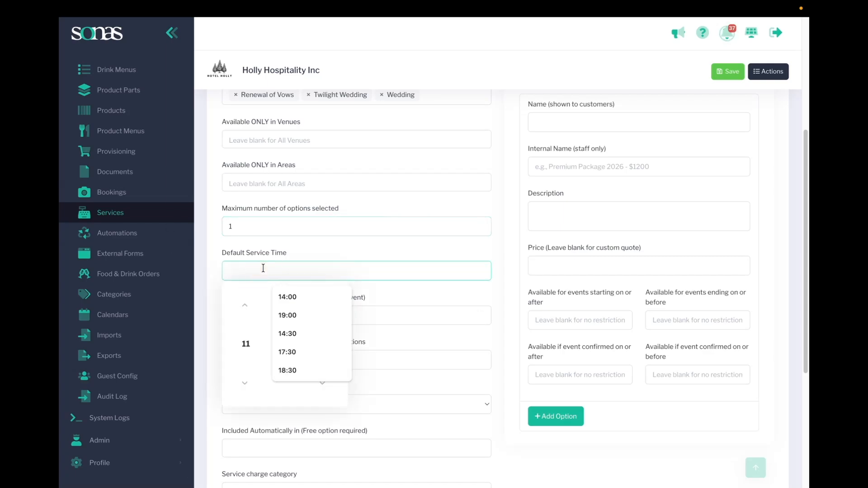
pyautogui.click(287, 252)
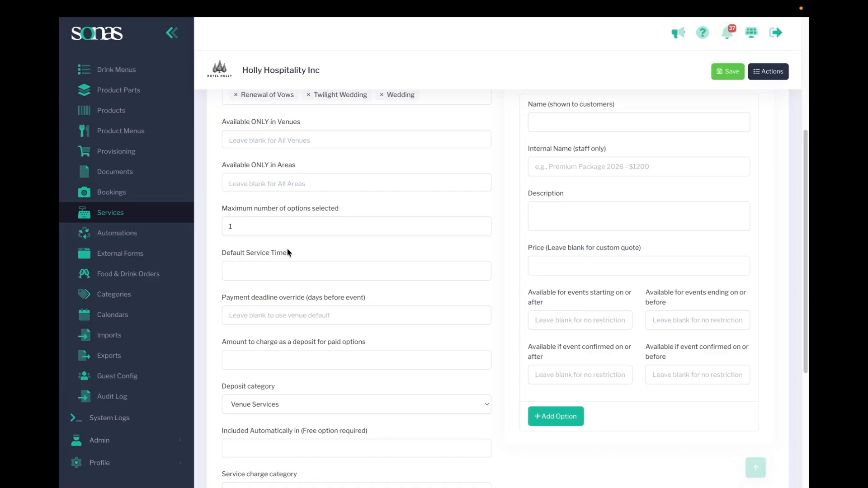
pyautogui.click(285, 270)
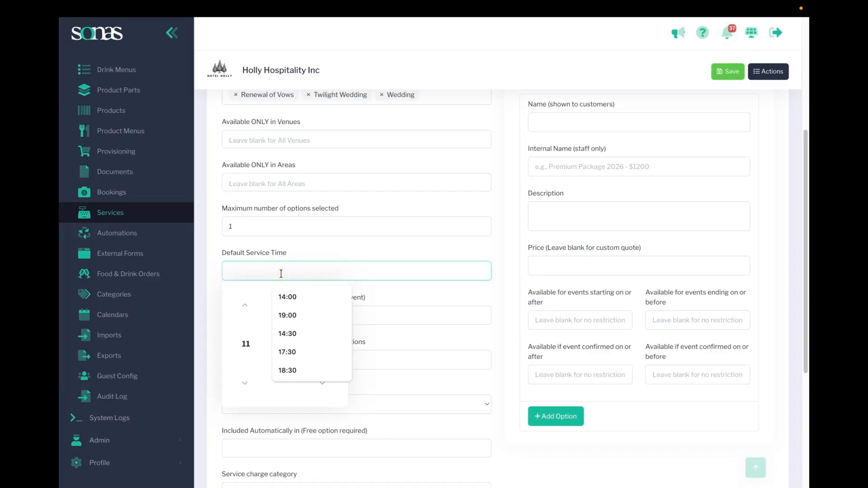
pyautogui.click(289, 297)
pyautogui.click(423, 285)
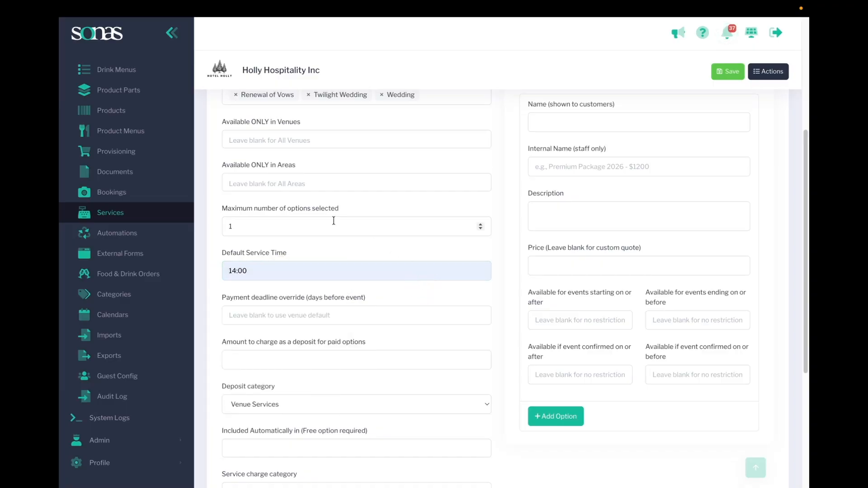
# - Try a payment deadline override of 60 days before the event and clear it again
pyautogui.click(328, 316)
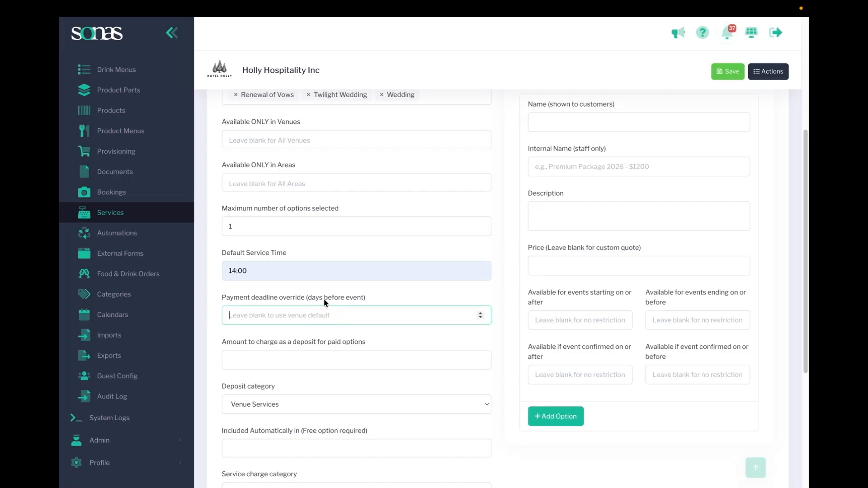
pyautogui.write('6')
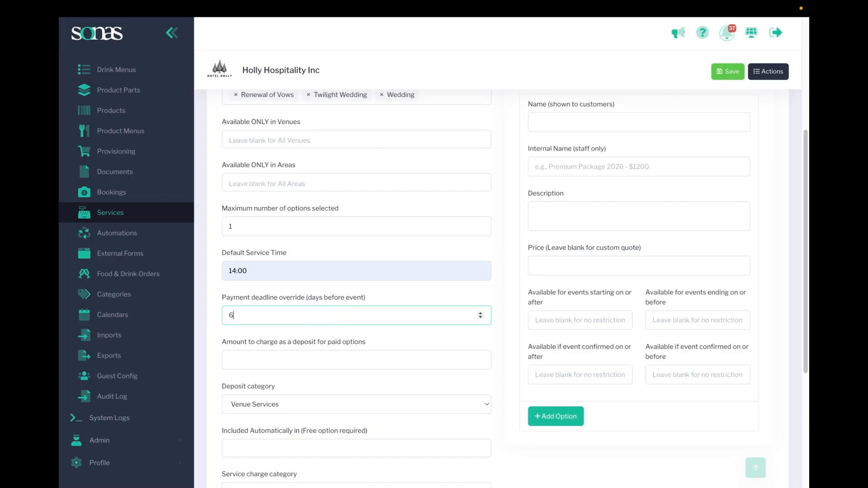
pyautogui.write('0')
pyautogui.press('BackSpace')
pyautogui.press('BackSpace')
pyautogui.click(402, 335)
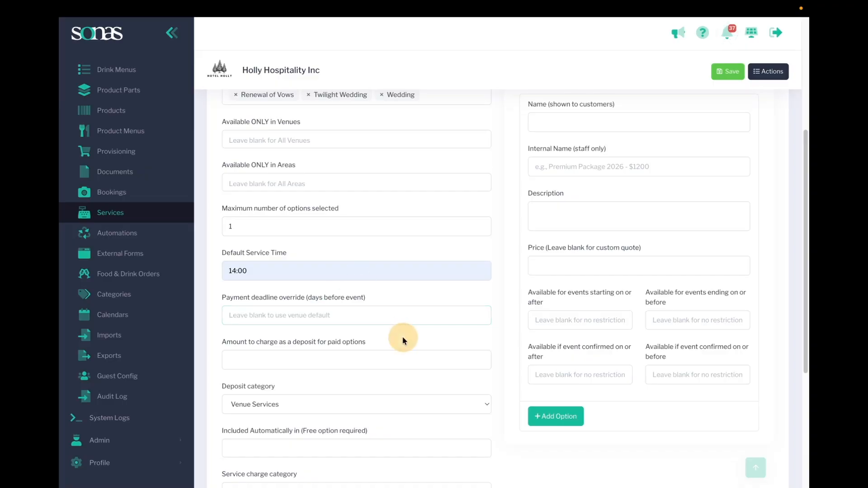
# - Set the amount to charge as a deposit for paid options to 0
pyautogui.scroll(-1, 389, 324)
pyautogui.scroll(-1, 389, 324)
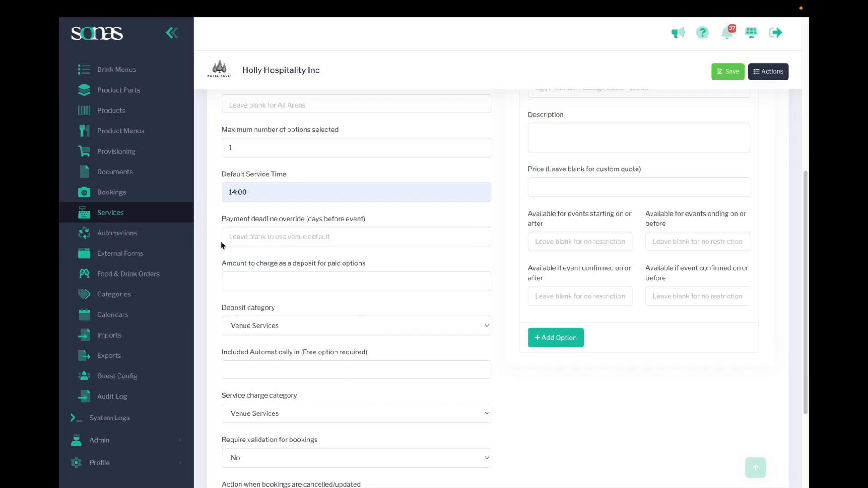
pyautogui.click(318, 281)
pyautogui.write('0')
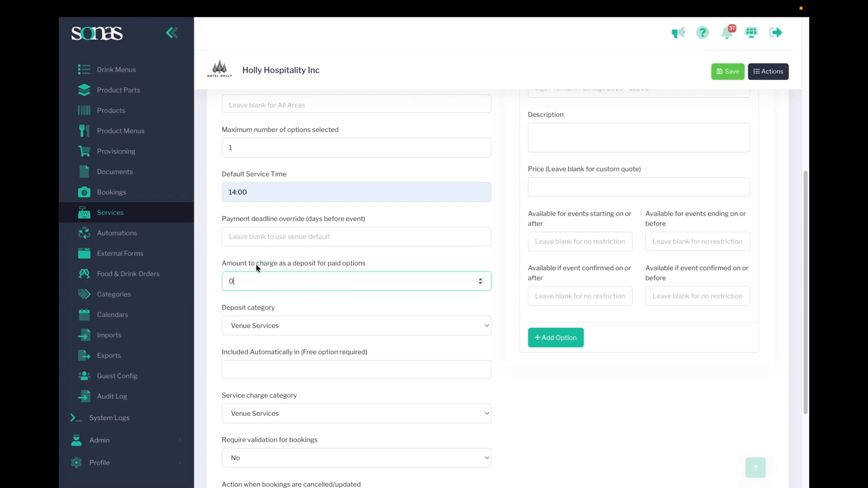
# - Check the service charge category choices and keep Venue Services selected
pyautogui.scroll(-2, 267, 321)
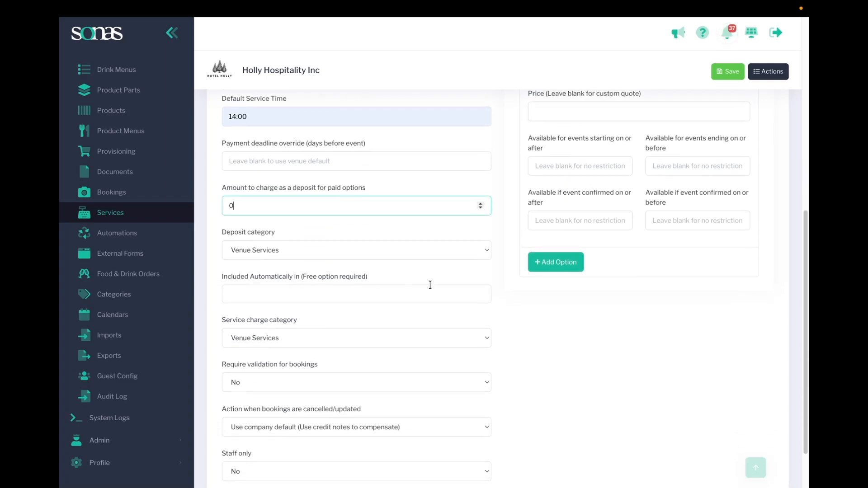
pyautogui.scroll(1, 503, 218)
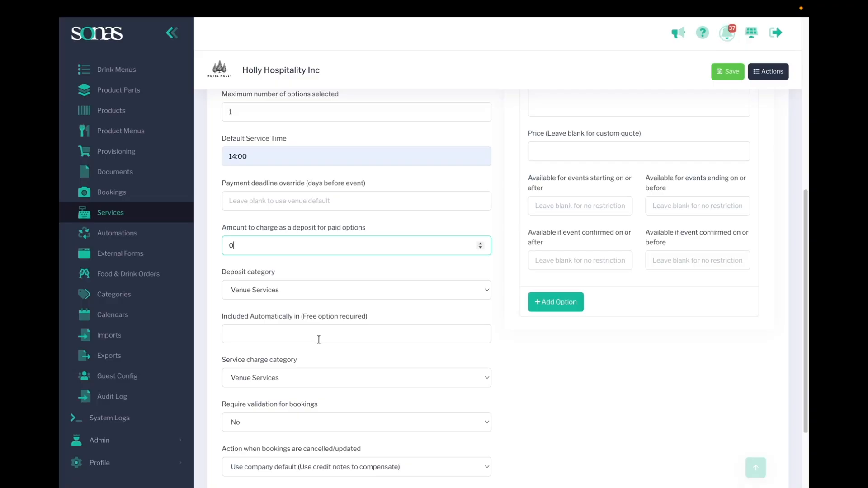
pyautogui.scroll(-3, 319, 338)
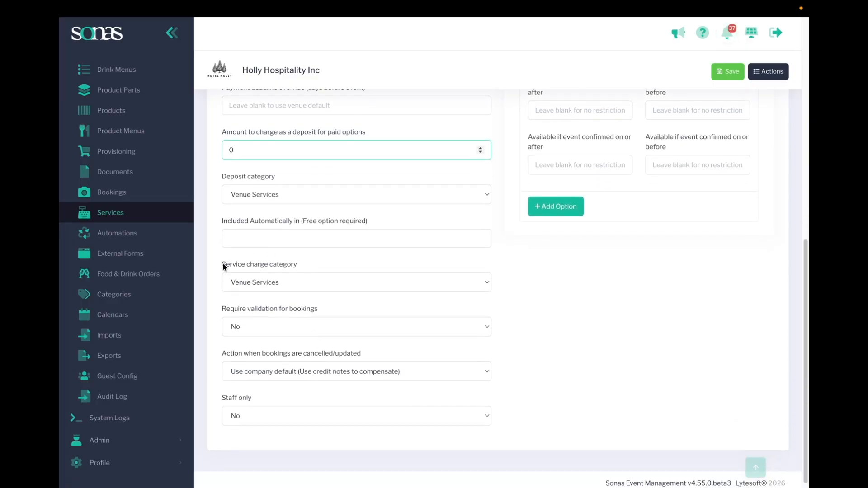
pyautogui.click(261, 285)
pyautogui.click(268, 279)
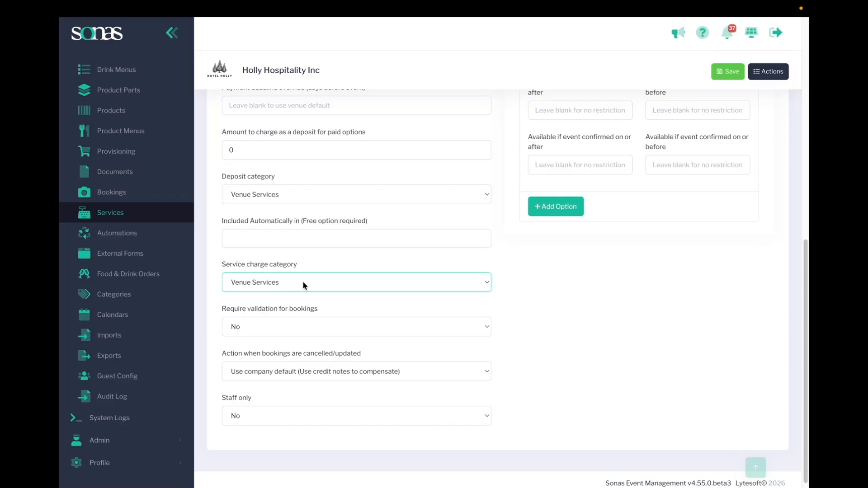
# - Try requiring validation for bookings with Yes and switch the setting back to No
pyautogui.click(259, 330)
pyautogui.click(264, 333)
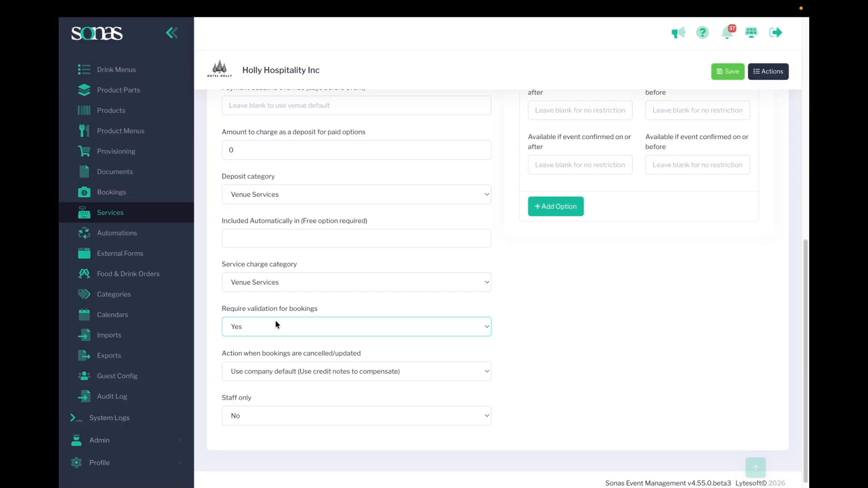
pyautogui.click(276, 321)
pyautogui.click(275, 311)
# - Set Lock After Verified to Yes for the service
pyautogui.scroll(9, 261, 312)
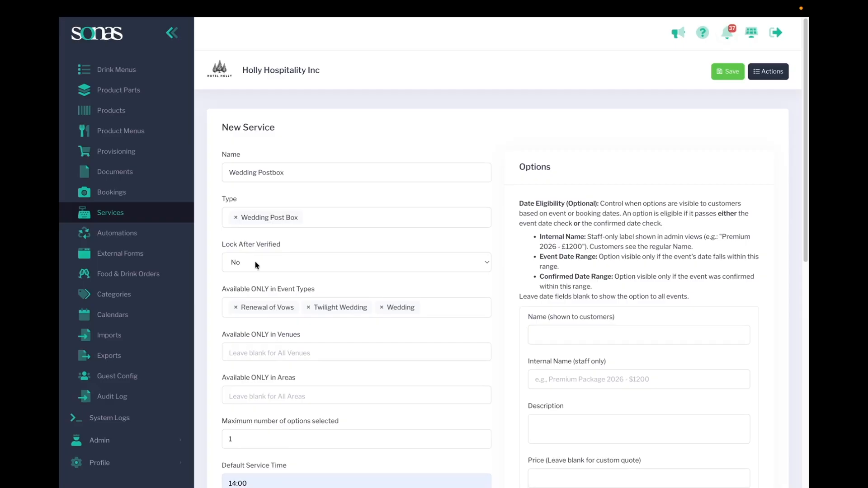
pyautogui.click(256, 265)
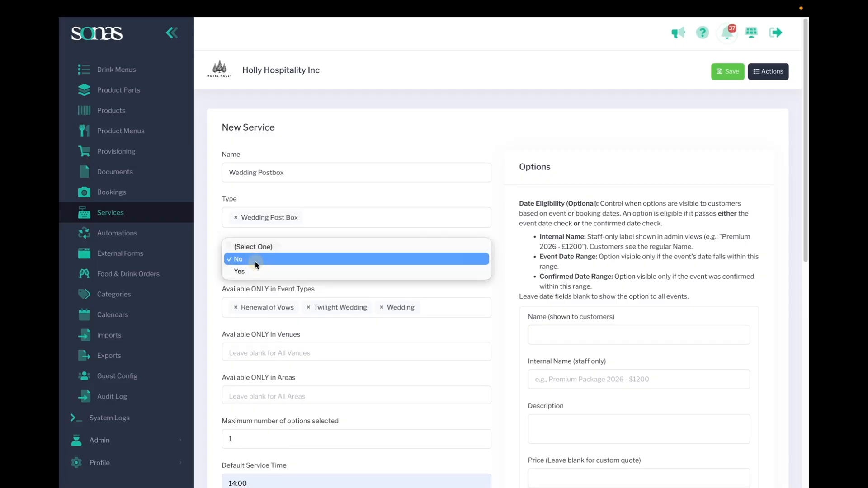
pyautogui.click(259, 271)
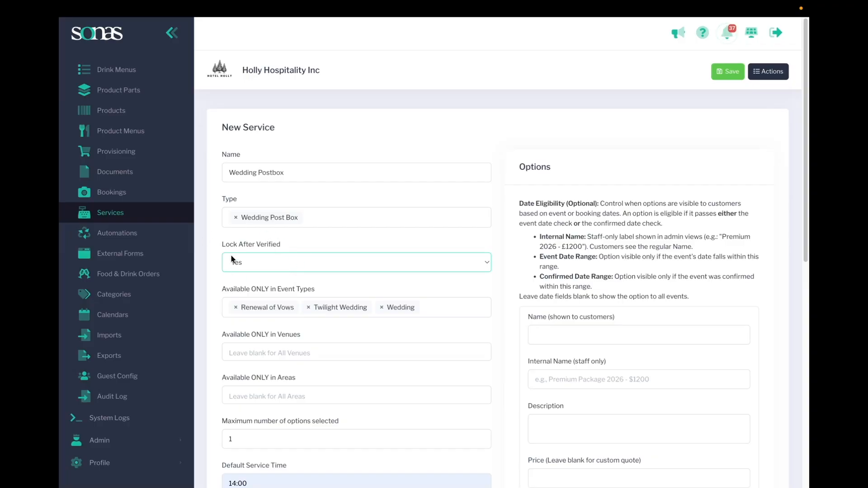
# - Keep the company default action for cancelled or updated bookings and keep Staff only set to No
pyautogui.scroll(-15, 231, 259)
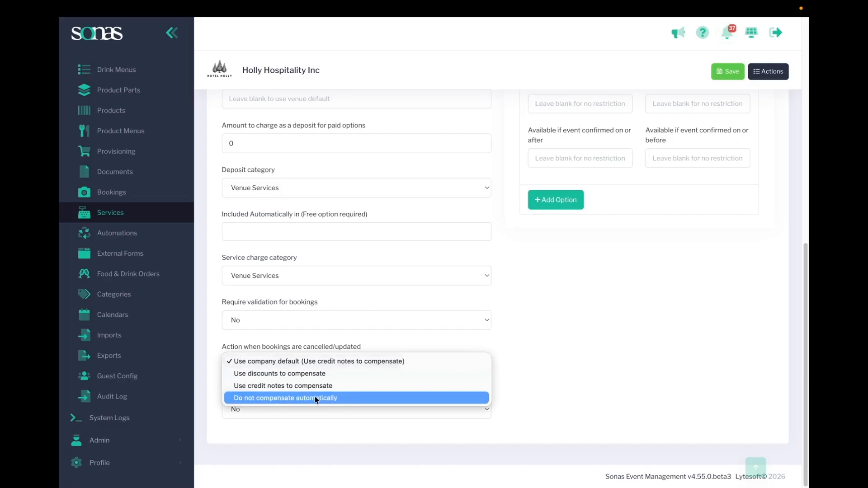
pyautogui.click(535, 372)
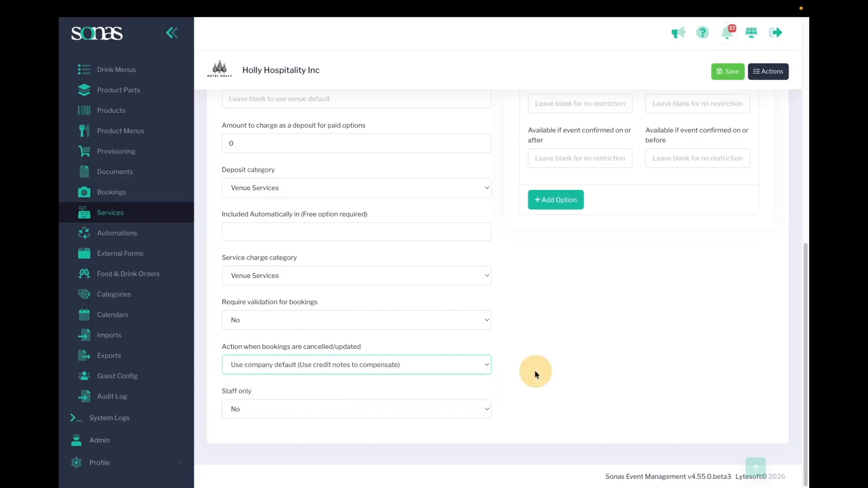
pyautogui.click(256, 408)
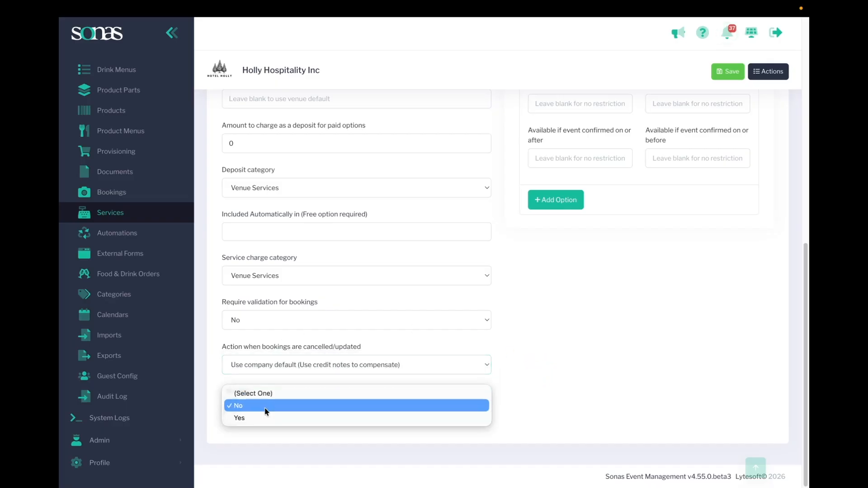
pyautogui.click(266, 410)
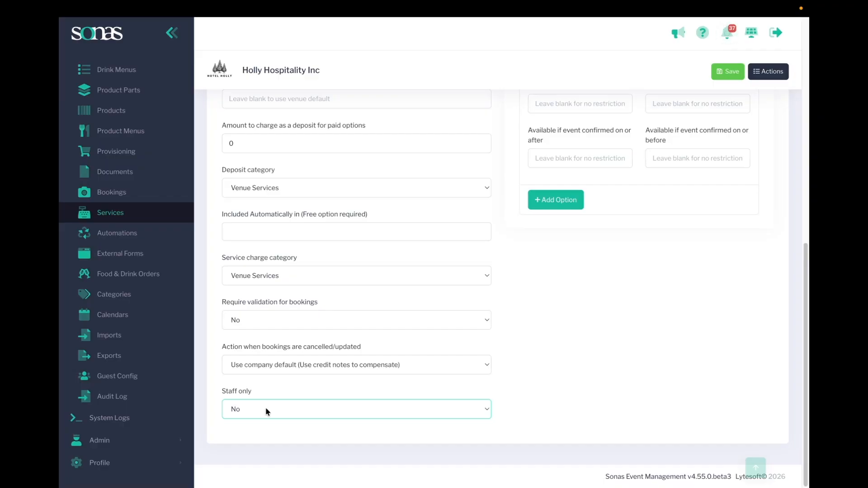
# - Name the first service option White Post Box as shown to customers
pyautogui.scroll(8, 395, 366)
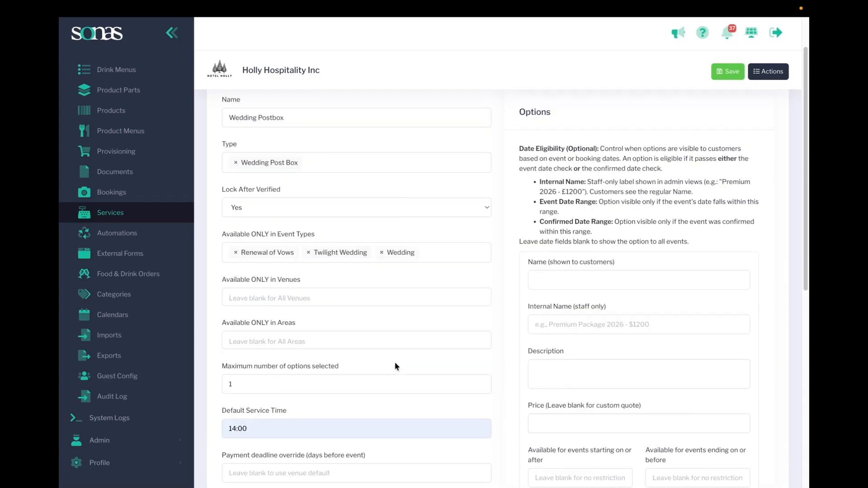
pyautogui.scroll(1, 395, 363)
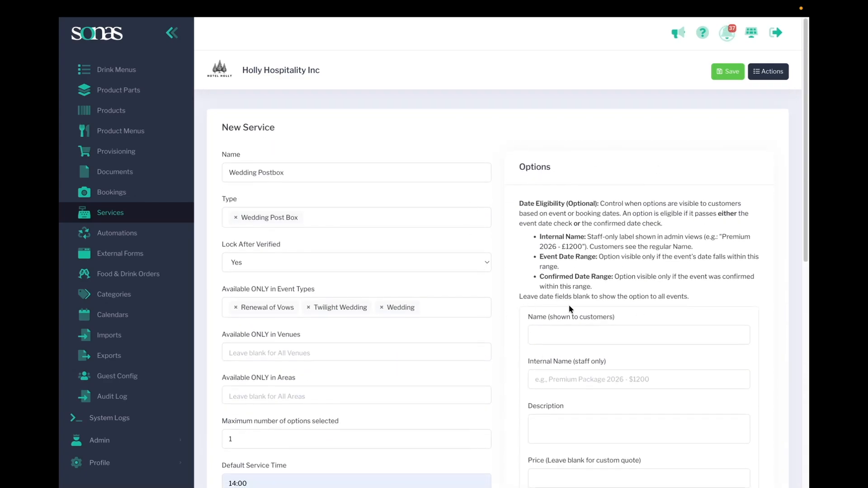
pyautogui.scroll(-1, 568, 305)
pyautogui.click(566, 317)
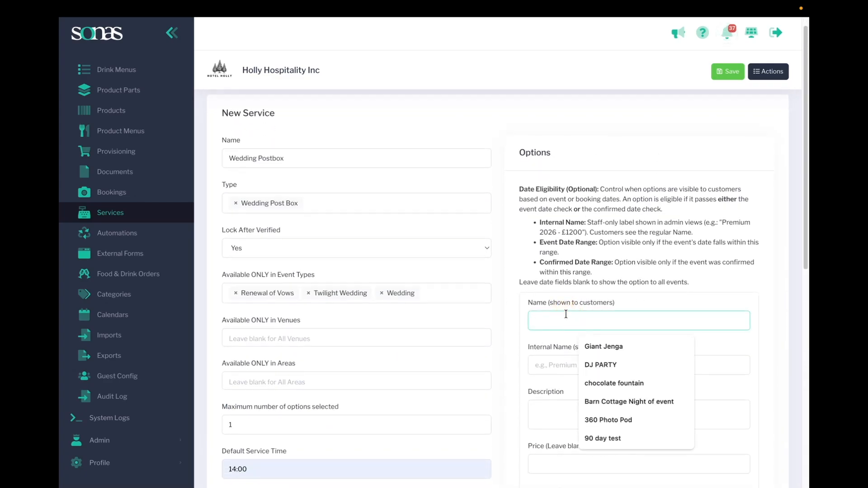
pyautogui.write('Whi')
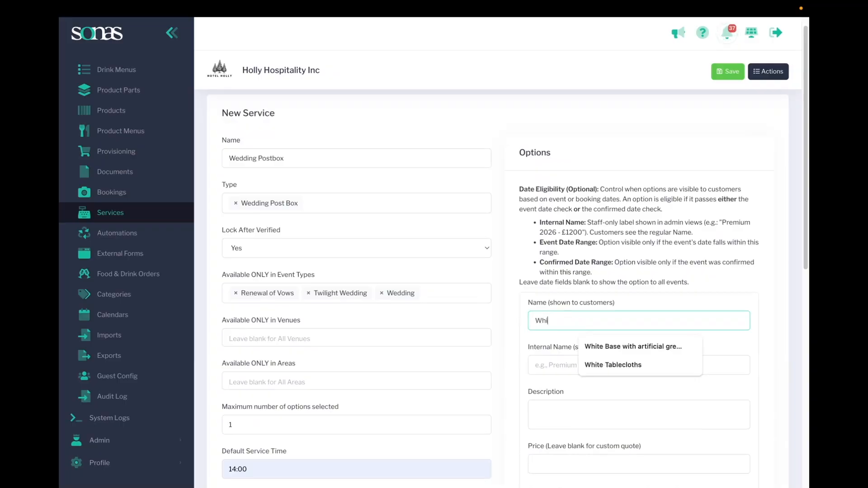
pyautogui.write('te Bo')
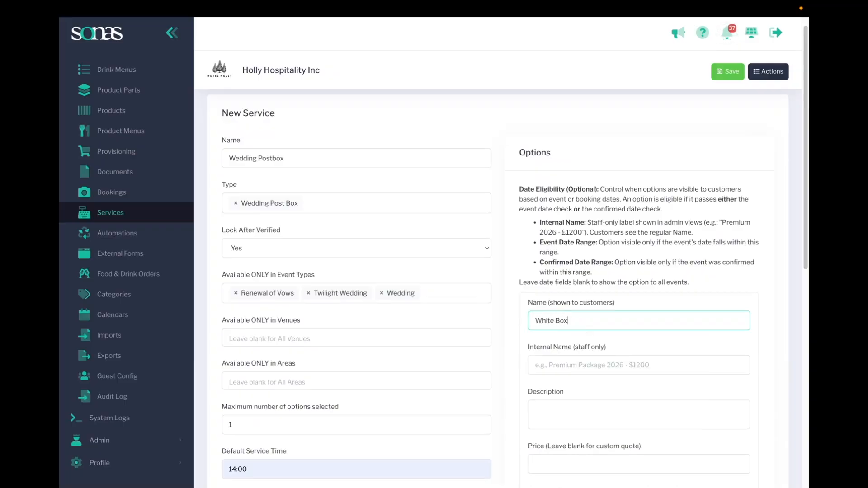
pyautogui.write('x')
pyautogui.press('BackSpace')
pyautogui.press('BackSpace')
pyautogui.press('BackSpace')
pyautogui.press('BackSpace')
pyautogui.write('Post Box')
# - Give the option the staff-only internal name "2026 white post box"
pyautogui.click(558, 364)
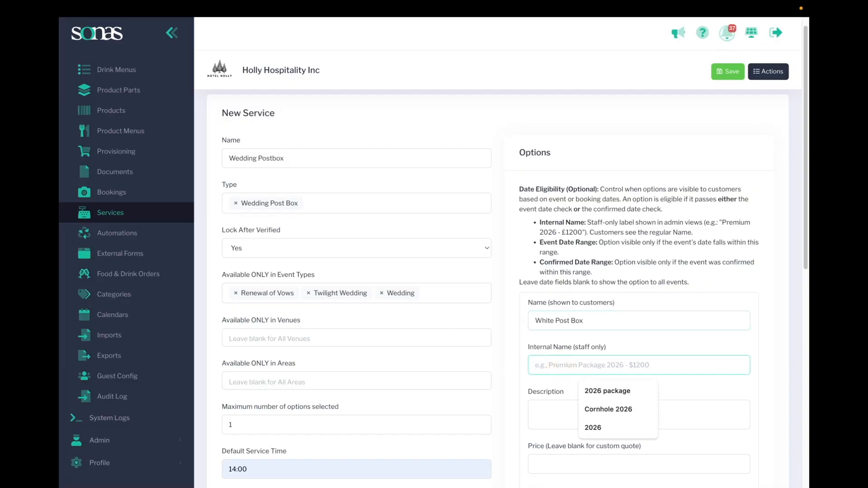
pyautogui.write('2026 white')
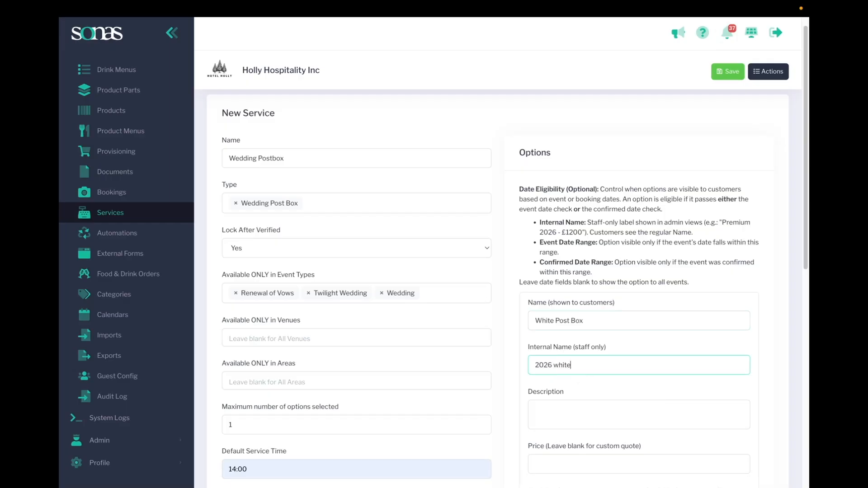
pyautogui.write(' post box')
# - Describe the option as "White Post box for cards." and set its price to 35
pyautogui.scroll(-1, 573, 357)
pyautogui.click(564, 366)
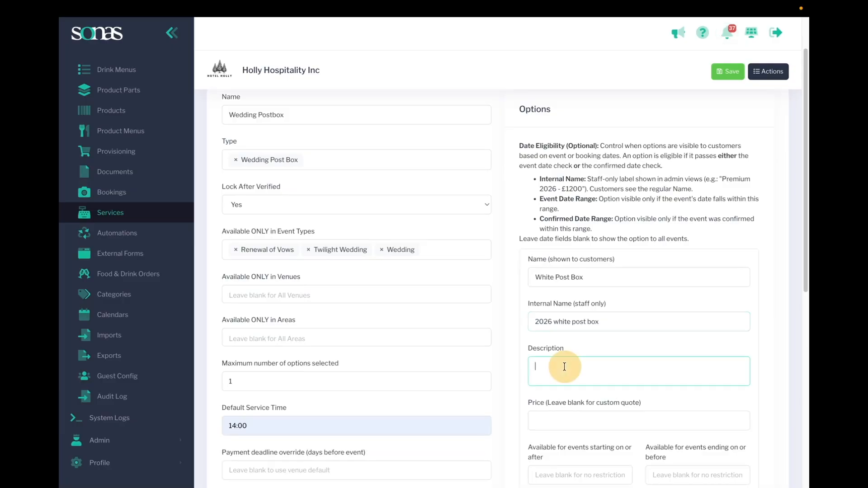
pyautogui.write('White Post box for cards.')
pyautogui.click(550, 422)
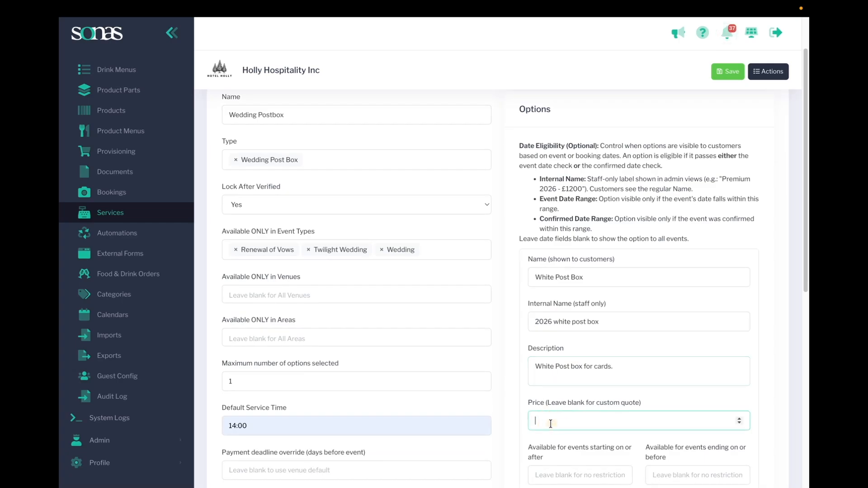
pyautogui.write('35')
pyautogui.click(623, 397)
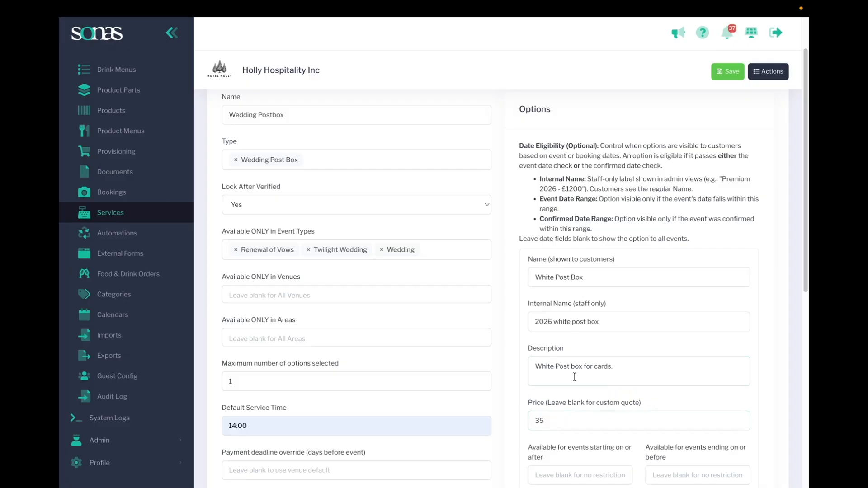
# - Try limiting the White Post Box option to events confirmed between 01/01/2026 and 31/12/2026
pyautogui.scroll(-2, 574, 377)
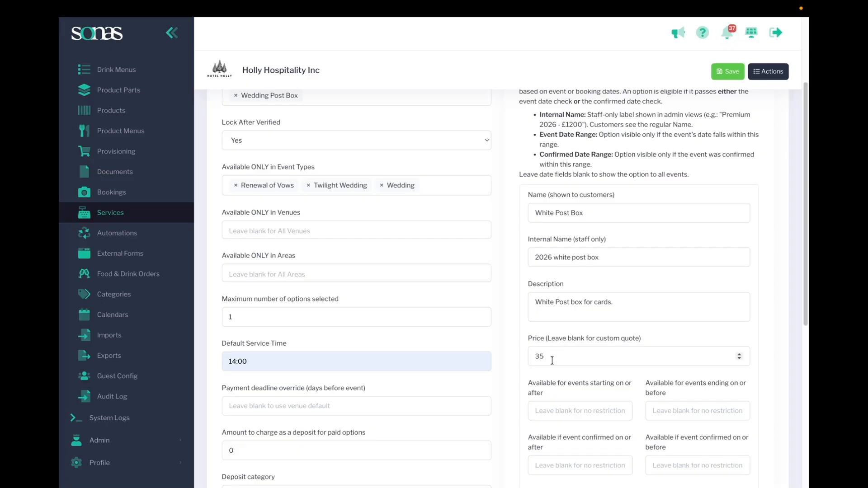
pyautogui.scroll(-3, 560, 298)
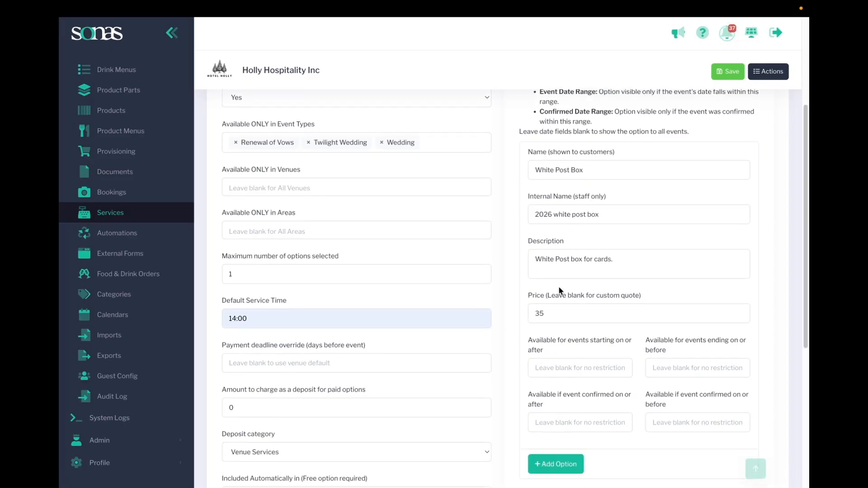
pyautogui.click(560, 402)
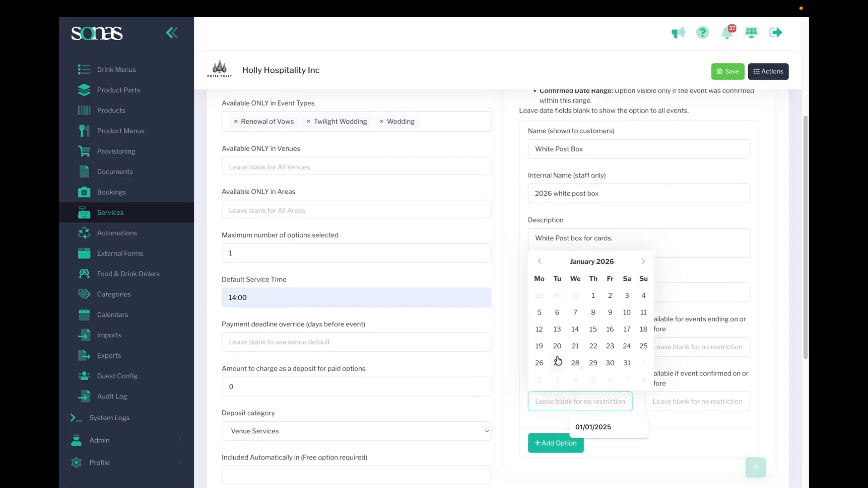
pyautogui.click(593, 296)
pyautogui.click(650, 410)
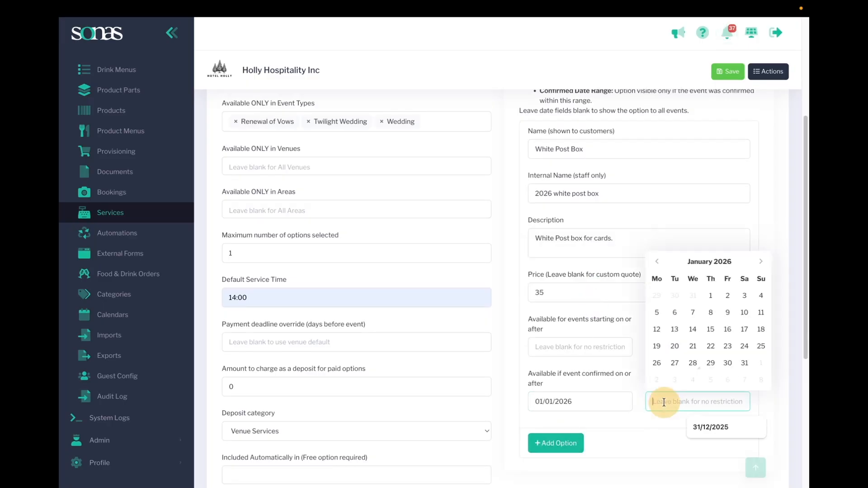
pyautogui.click(761, 264)
pyautogui.click(761, 264)
pyautogui.click(761, 264)
pyautogui.click(761, 264)
pyautogui.click(761, 264)
pyautogui.click(761, 264)
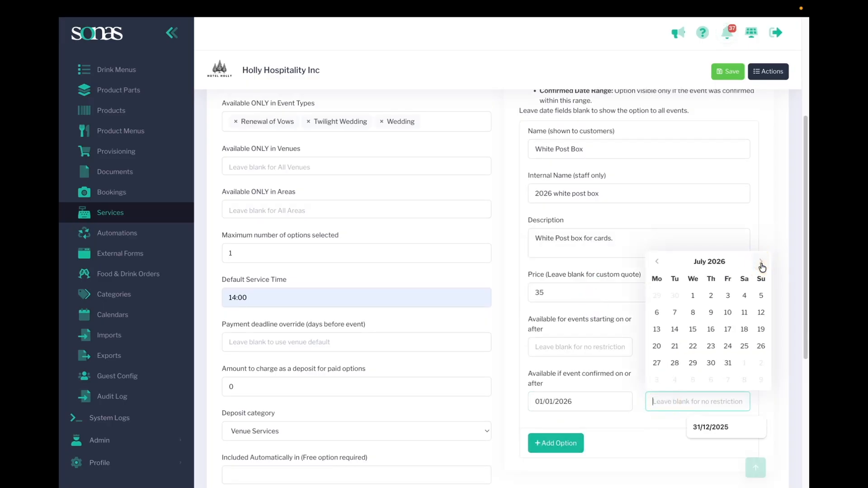
pyautogui.click(761, 264)
pyautogui.click(761, 264)
pyautogui.click(762, 264)
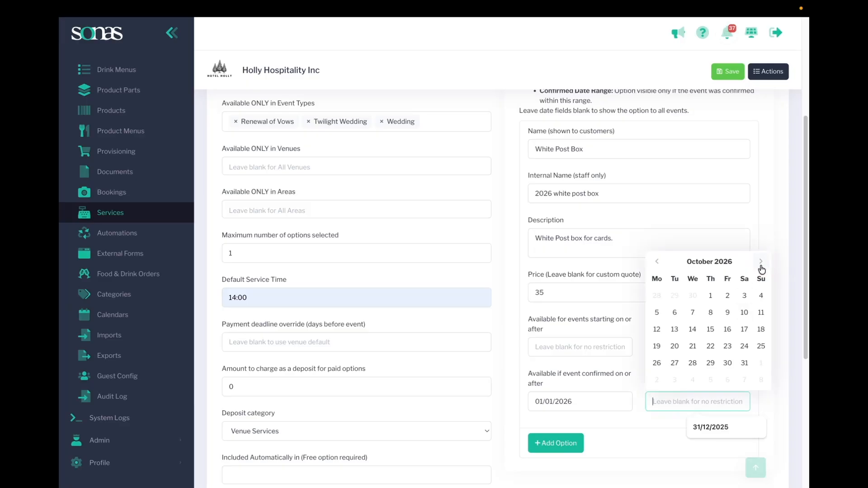
pyautogui.click(761, 264)
pyautogui.click(761, 264)
pyautogui.click(711, 364)
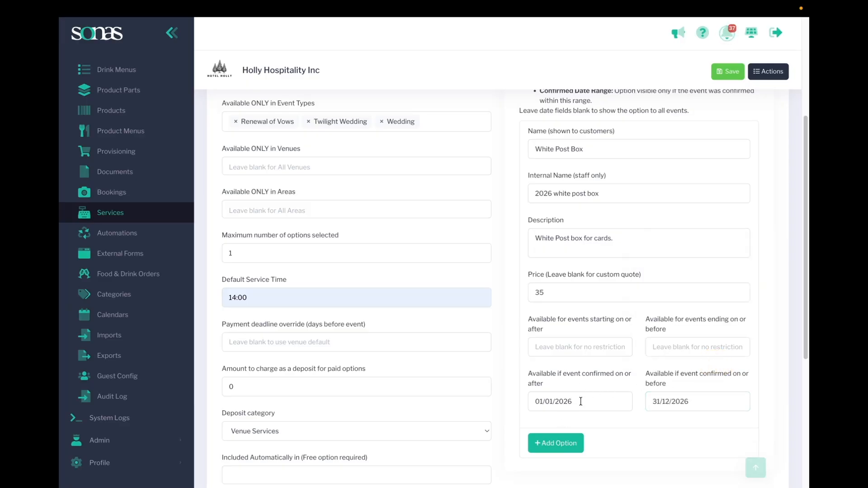
# - Clear both event-confirmed date limits of the White Post Box option
pyautogui.moveTo(582, 401); pyautogui.dragTo(511, 399)
pyautogui.press('BackSpace')
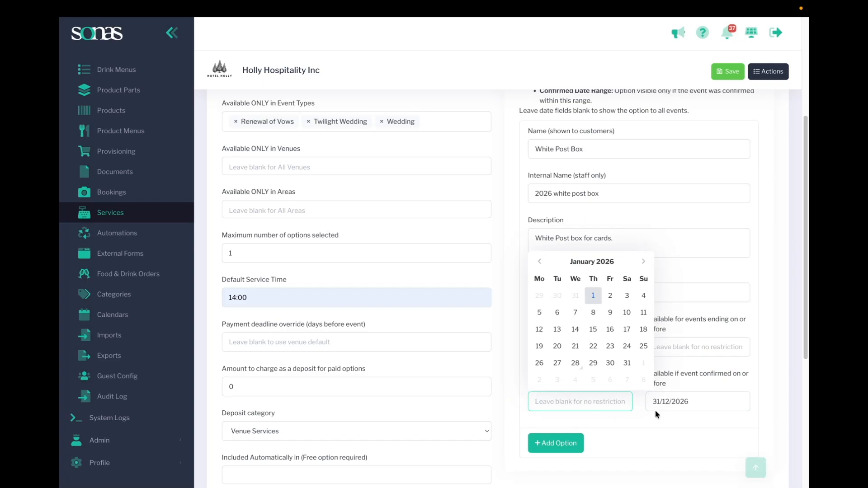
pyautogui.moveTo(697, 403); pyautogui.dragTo(611, 402)
pyautogui.press('BackSpace')
pyautogui.click(621, 380)
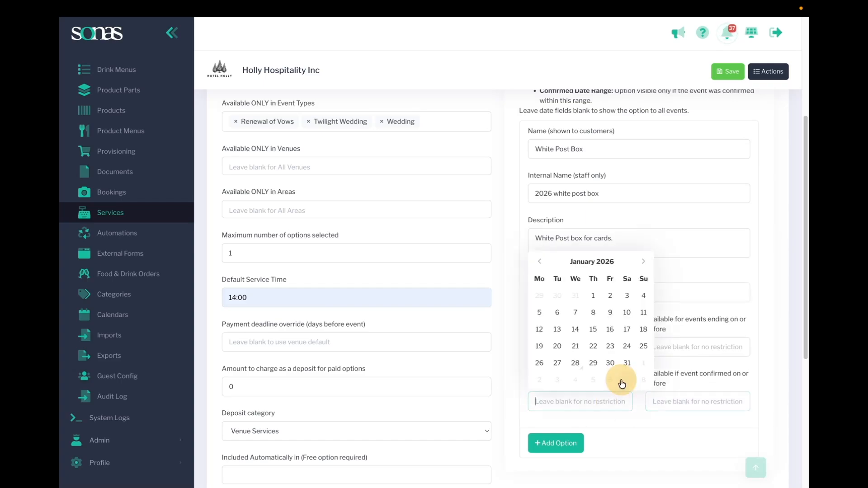
pyautogui.click(706, 306)
# - Make the White Post Box option available for events starting on or after 01/01/2026 and ending on or before 31/12/2026
pyautogui.click(560, 348)
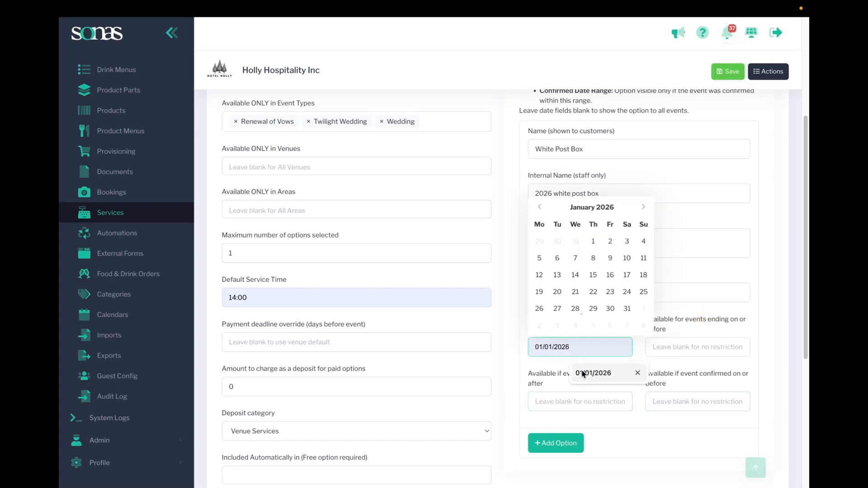
pyautogui.click(635, 366)
pyautogui.click(689, 347)
pyautogui.click(712, 379)
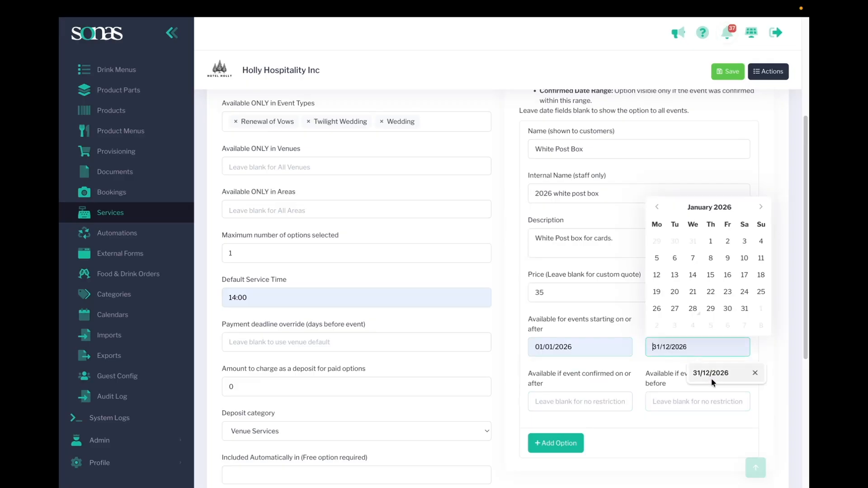
pyautogui.click(745, 373)
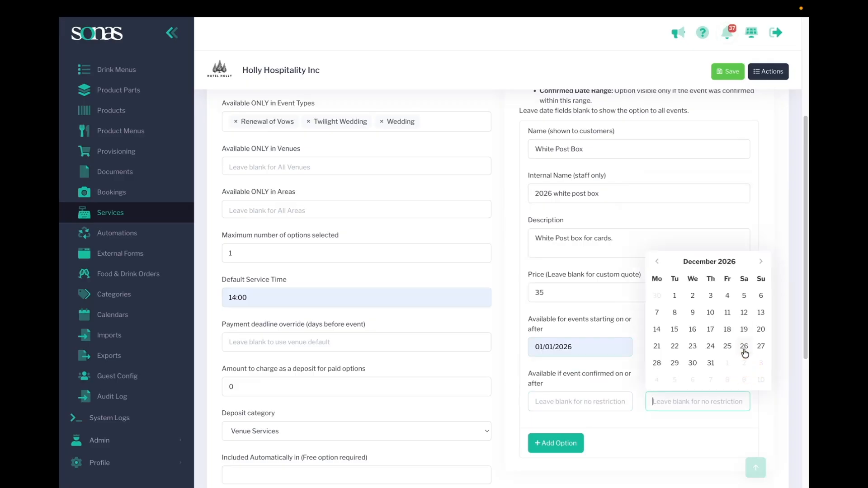
pyautogui.click(640, 443)
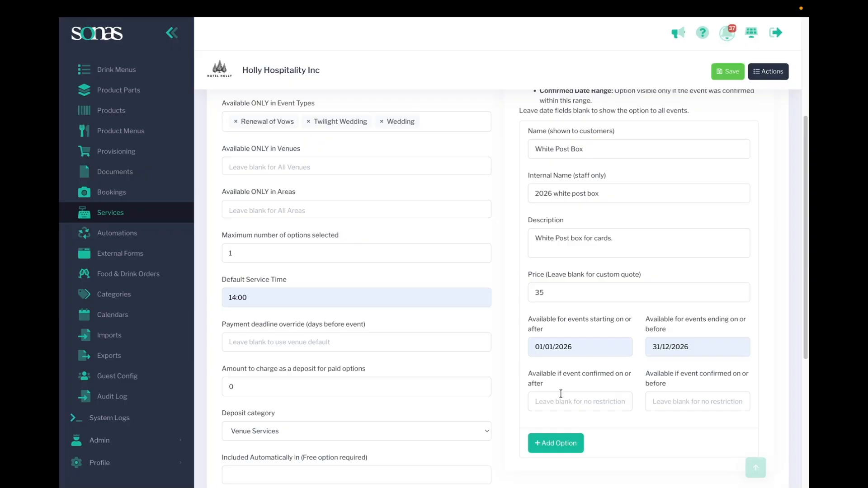
# - Add a second option to the service and reuse the first option's customer-facing name, White Post Box
pyautogui.click(557, 442)
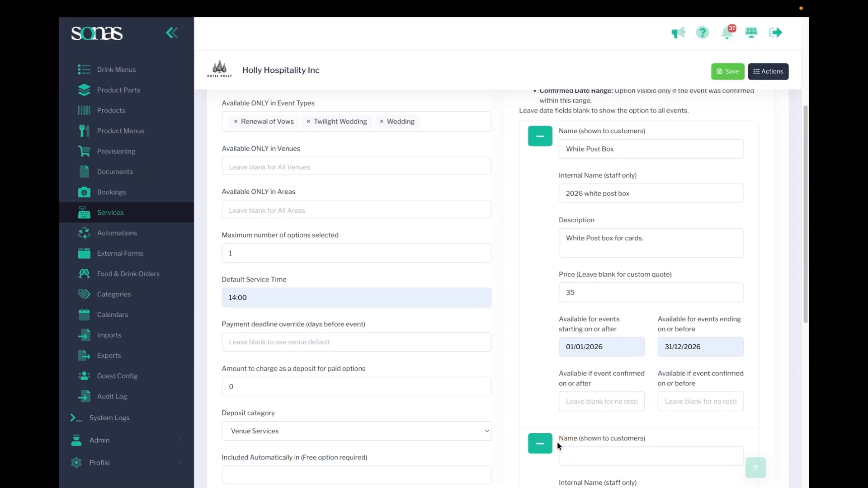
pyautogui.scroll(-1, 557, 441)
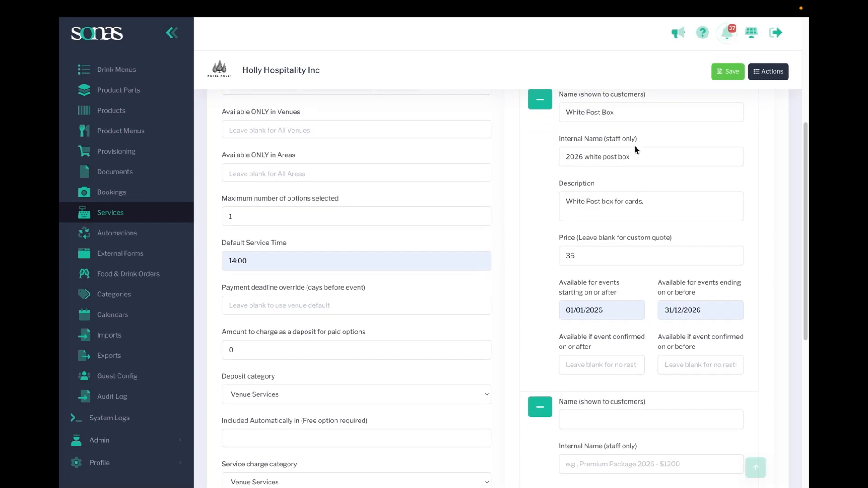
pyautogui.moveTo(624, 113); pyautogui.dragTo(544, 108)
pyautogui.hotkey('ctrl', 'c')
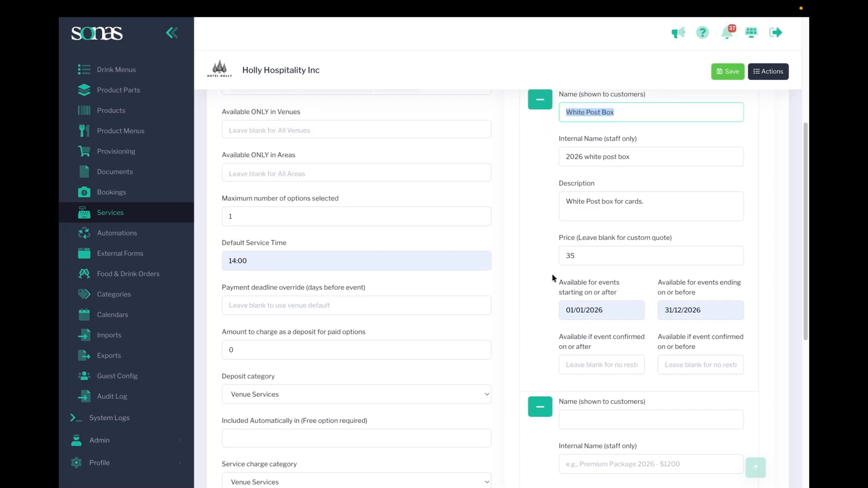
pyautogui.click(588, 418)
pyautogui.hotkey('ctrl', 'v')
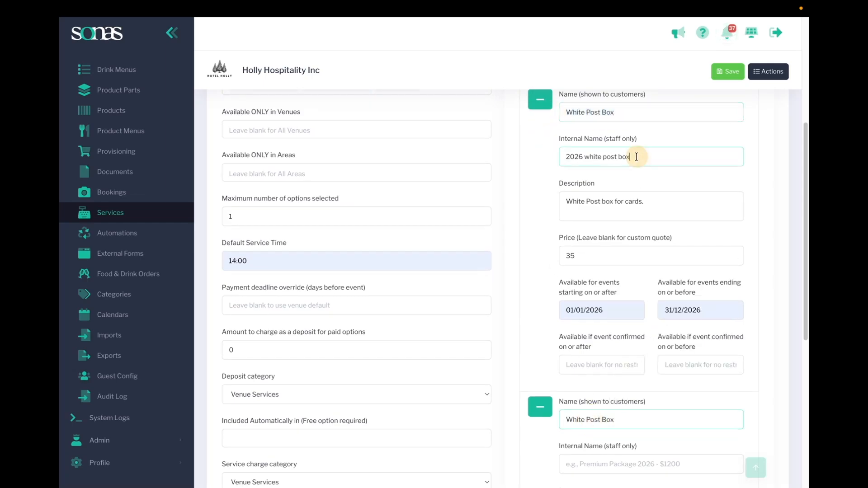
# - Give the second option the staff-only internal name "2027 white post box", based on the first option's internal name
pyautogui.moveTo(636, 157); pyautogui.dragTo(545, 157)
pyautogui.hotkey('ctrl', 'c')
pyautogui.click(606, 472)
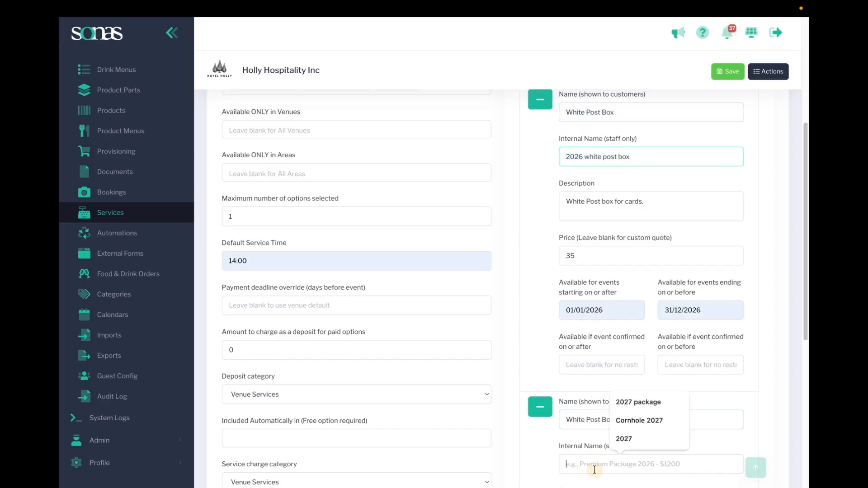
pyautogui.hotkey('ctrl', 'v')
pyautogui.click(584, 463)
pyautogui.press('BackSpace')
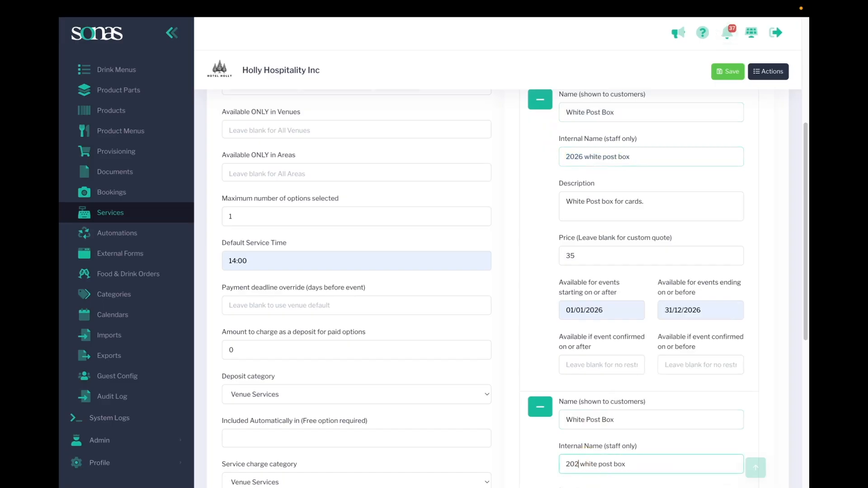
pyautogui.write('7')
pyautogui.click(534, 449)
pyautogui.scroll(-1, 534, 448)
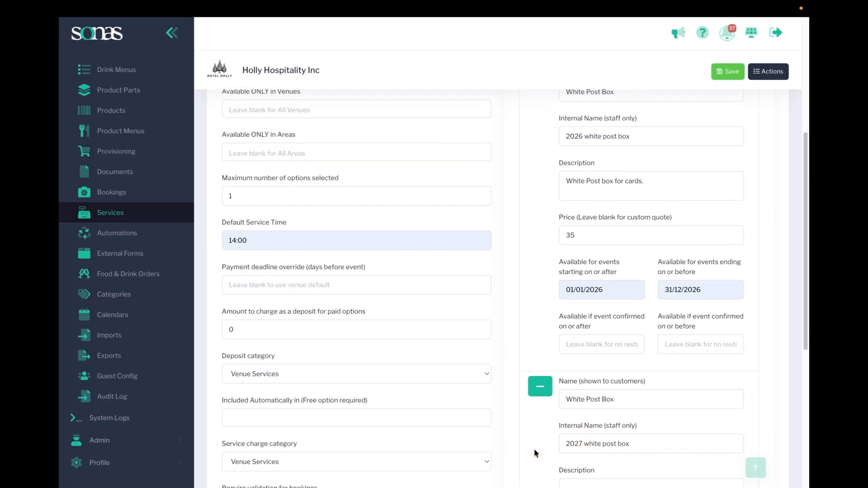
# - Reuse the description "White Post box for cards." for the second option and set its price to 38
pyautogui.moveTo(646, 145); pyautogui.dragTo(560, 146)
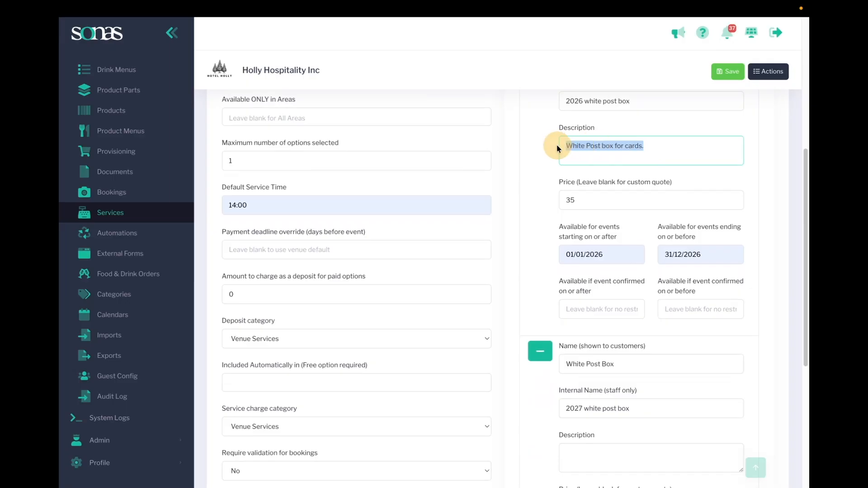
pyautogui.click(578, 454)
pyautogui.hotkey('ctrl', 'v')
pyautogui.scroll(-2, 577, 454)
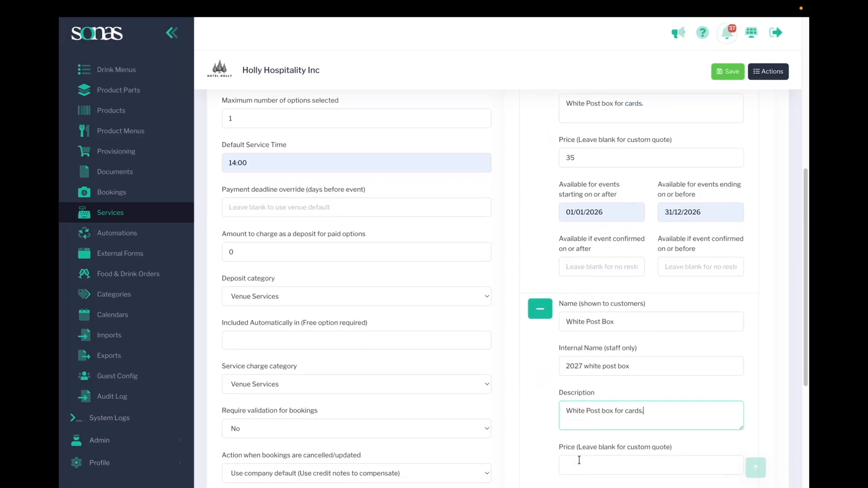
pyautogui.click(579, 403)
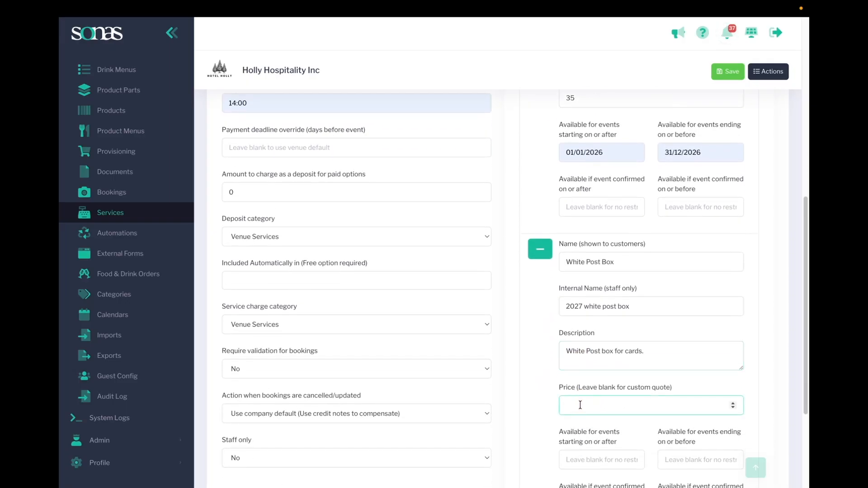
pyautogui.write('38')
pyautogui.click(525, 377)
pyautogui.scroll(-2, 550, 418)
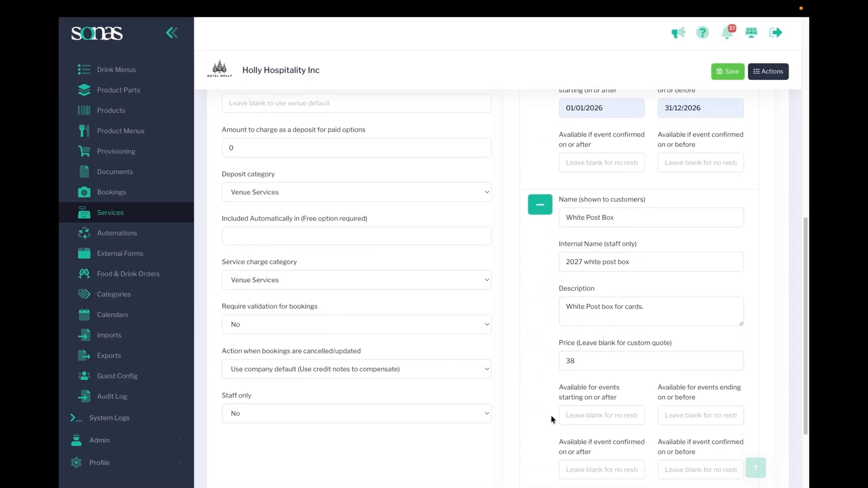
# - Make the second option available for events starting on or after 01/01/2027 and ending on or before 31/12/2027
pyautogui.click(579, 385)
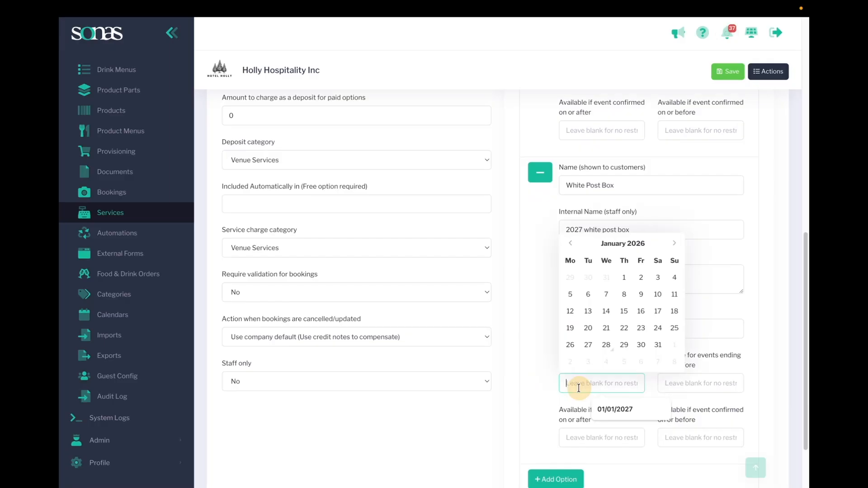
pyautogui.click(615, 409)
pyautogui.click(682, 383)
pyautogui.click(716, 409)
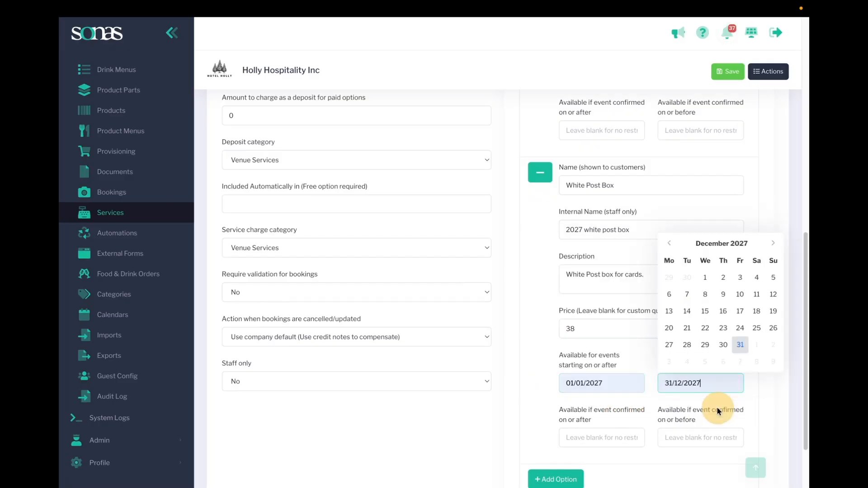
pyautogui.click(554, 351)
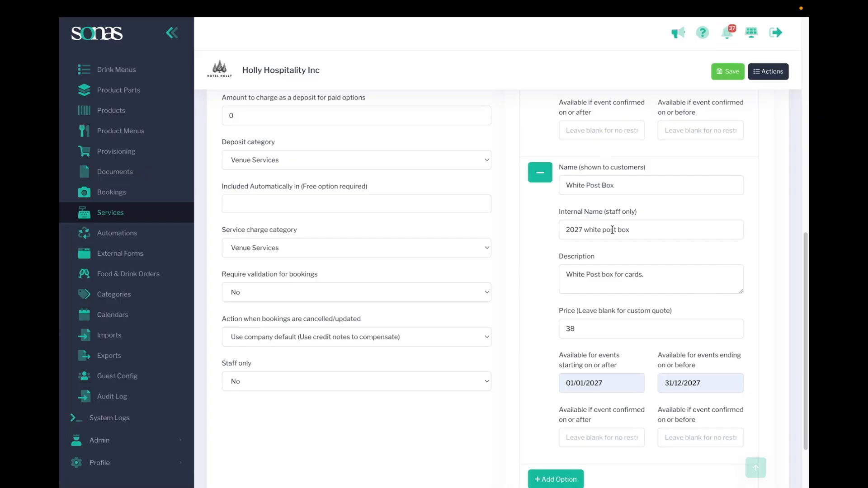
# - Review both White Post Box options and save the new Wedding Postbox service
pyautogui.scroll(3, 612, 229)
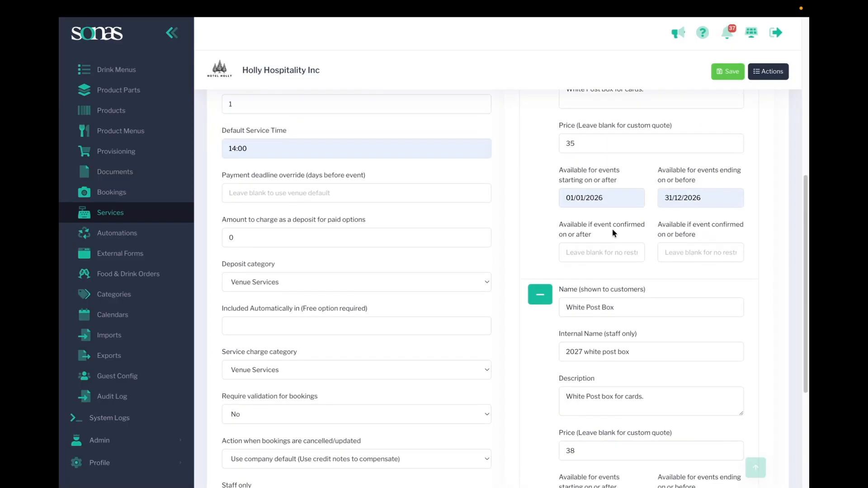
pyautogui.scroll(-5, 614, 233)
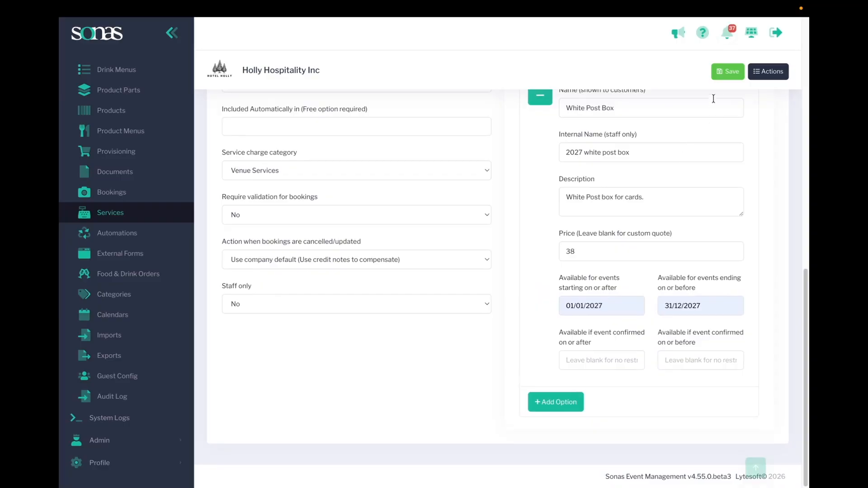
pyautogui.click(729, 72)
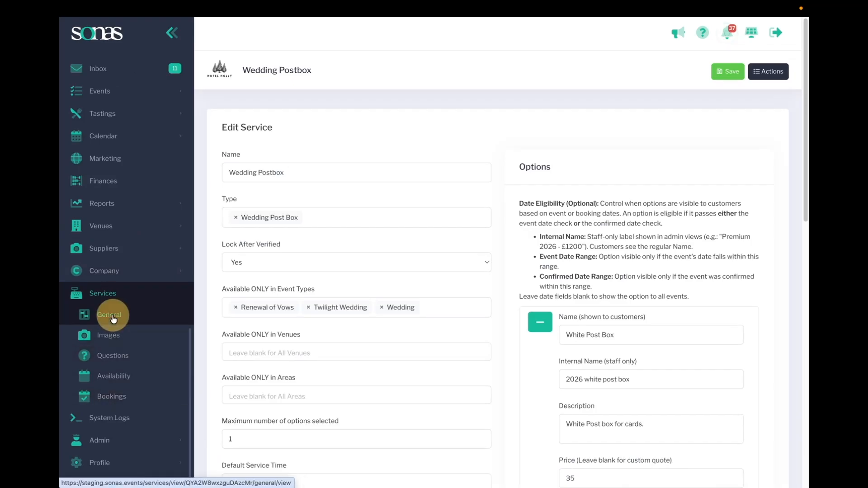
# - View the service's images section and check the available action for uploading a file
pyautogui.click(113, 333)
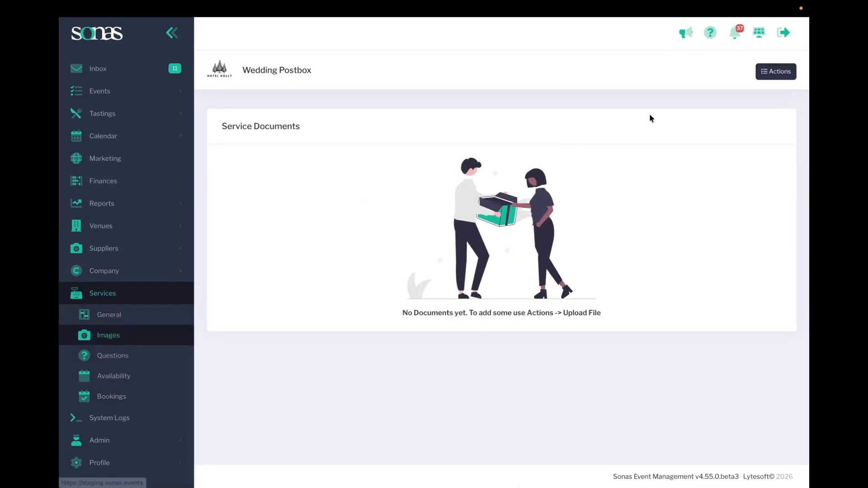
pyautogui.click(773, 74)
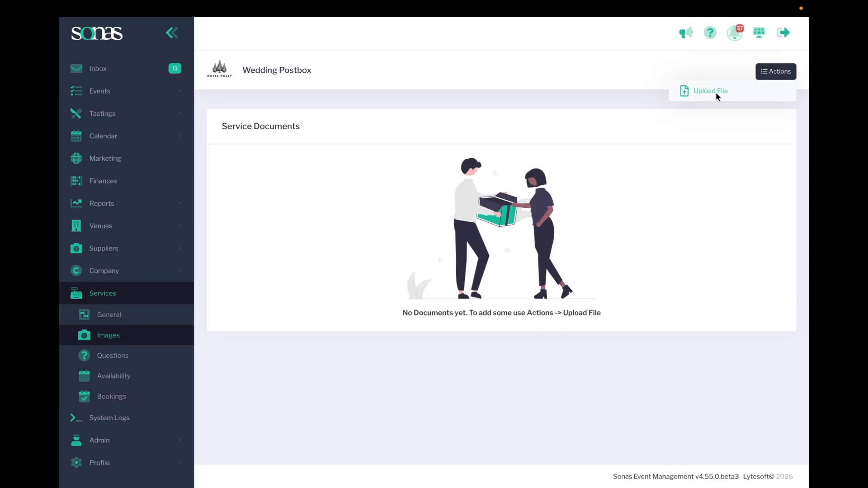
pyautogui.click(672, 158)
# - Add the client question "Where do you want the Post box placed?" to the Wedding Postbox service and save it without a blank second question
pyautogui.click(120, 360)
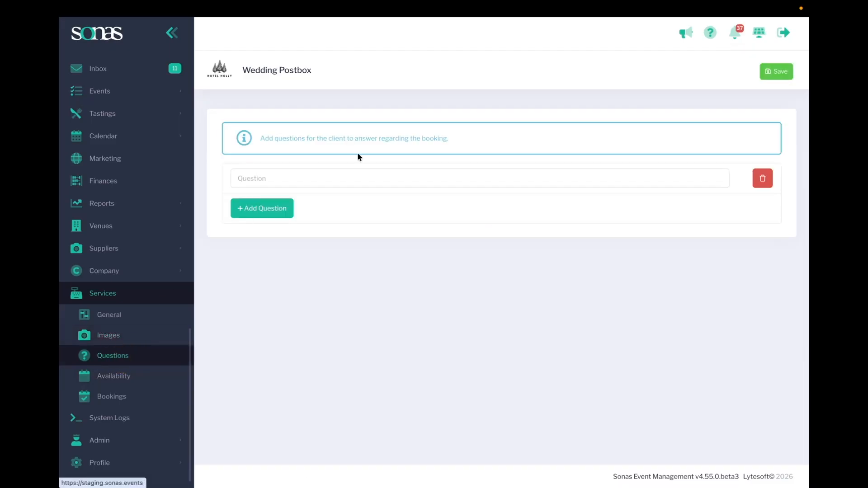
pyautogui.click(312, 183)
pyautogui.write('Wh')
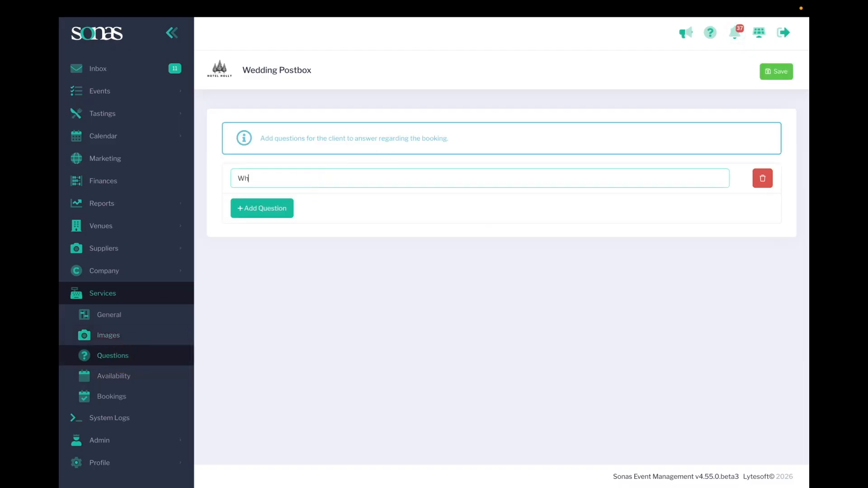
pyautogui.write('ere do you want the Post ')
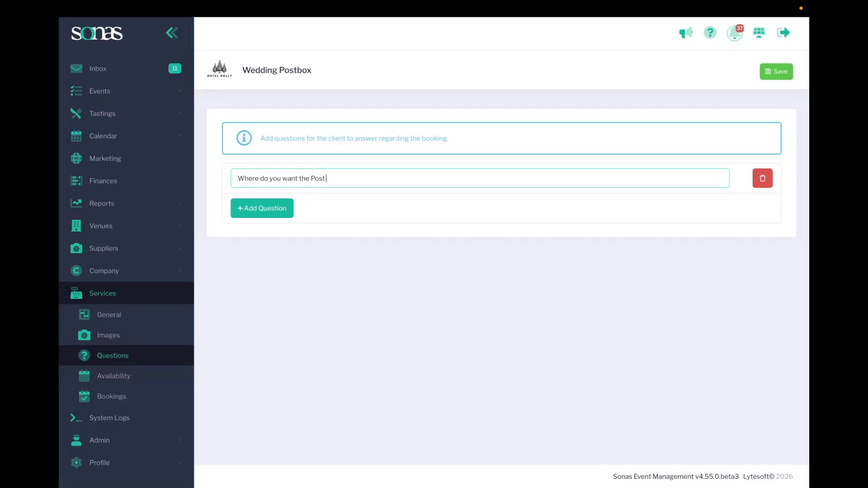
pyautogui.write('bo')
pyautogui.click(246, 208)
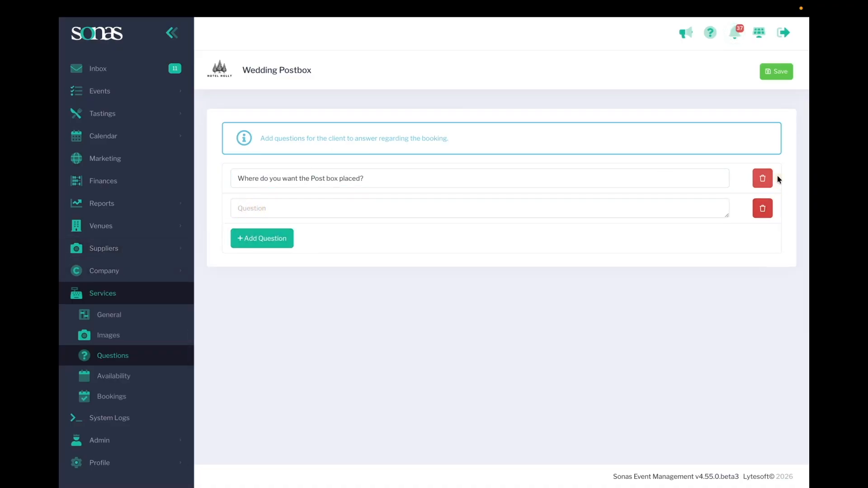
pyautogui.click(767, 208)
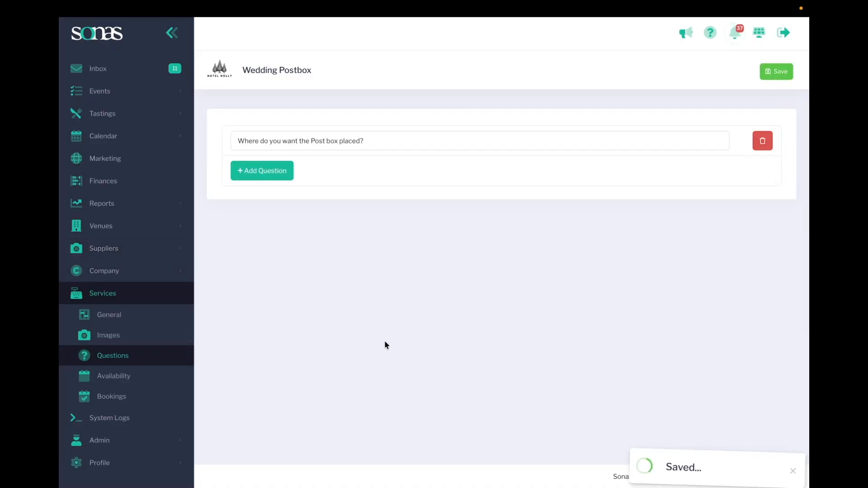
# - In the service's availability, set both White Post Box options' maximum quantity per booking to 1 and the stock between all options to 1
pyautogui.click(123, 383)
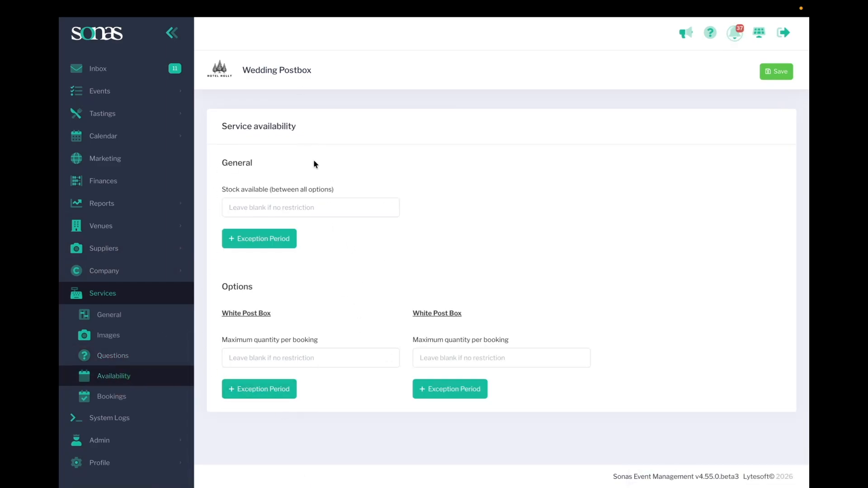
pyautogui.click(266, 357)
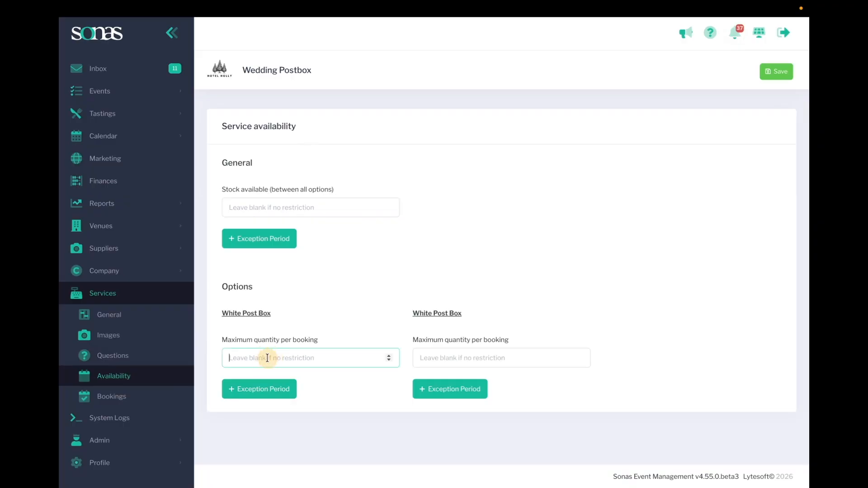
pyautogui.write('1')
pyautogui.click(453, 357)
pyautogui.write('1')
pyautogui.click(423, 283)
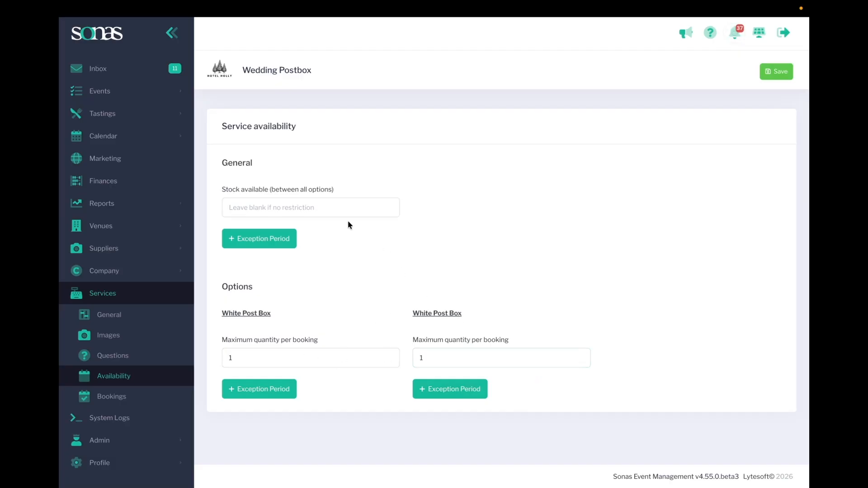
pyautogui.click(311, 207)
pyautogui.write('1')
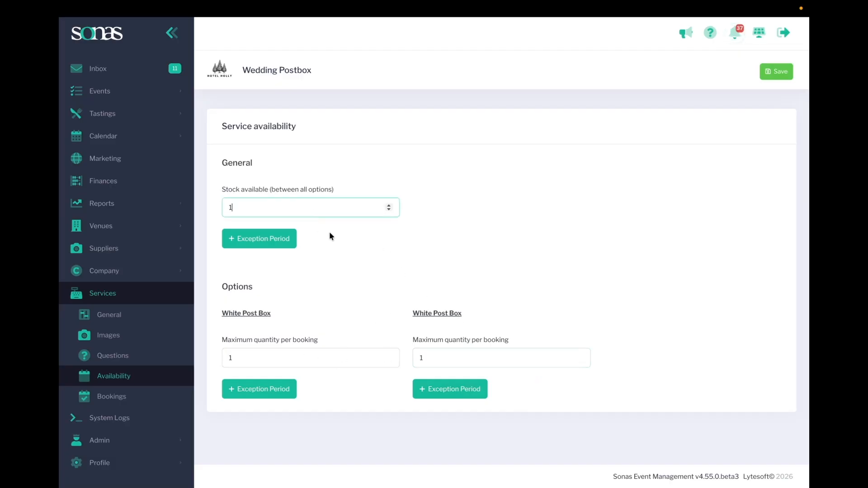
# - Clear the maximum quantity per booking from both White Post Box options
pyautogui.click(282, 359)
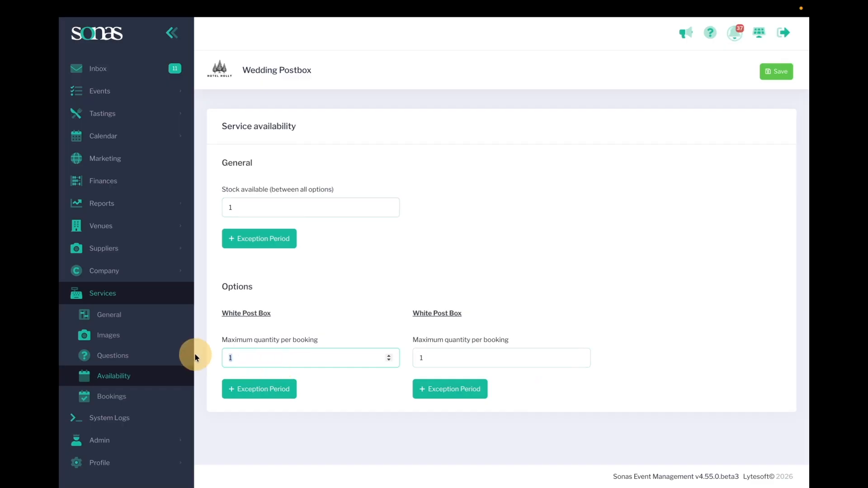
pyautogui.press('BackSpace')
pyautogui.click(416, 358)
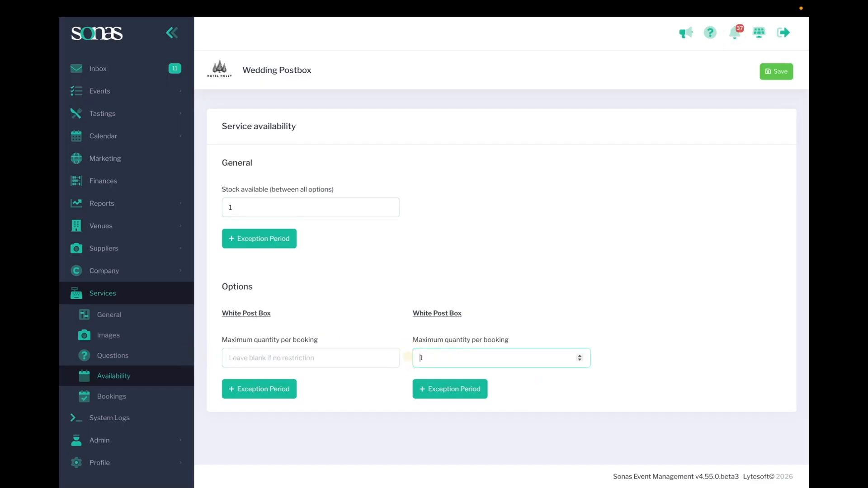
pyautogui.click(446, 359)
pyautogui.press('BackSpace')
pyautogui.click(385, 218)
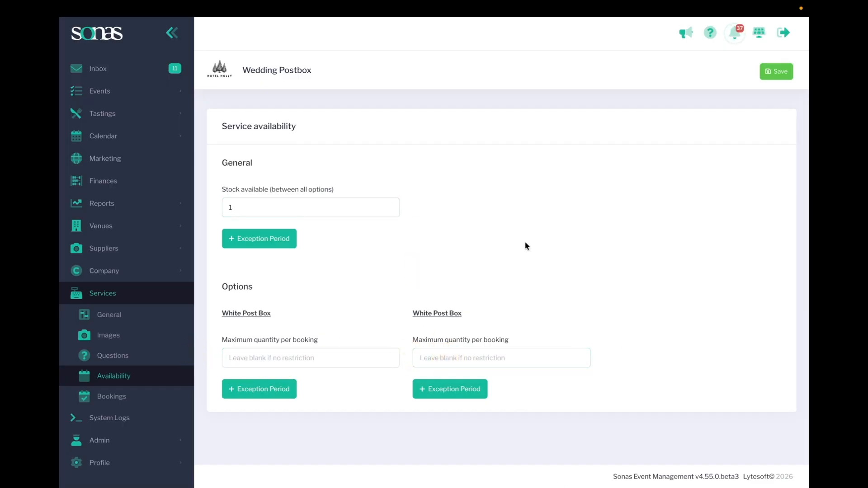
# - Save the service availability settings and view the Wedding Postbox service's bookings
pyautogui.click(782, 71)
pyautogui.click(118, 396)
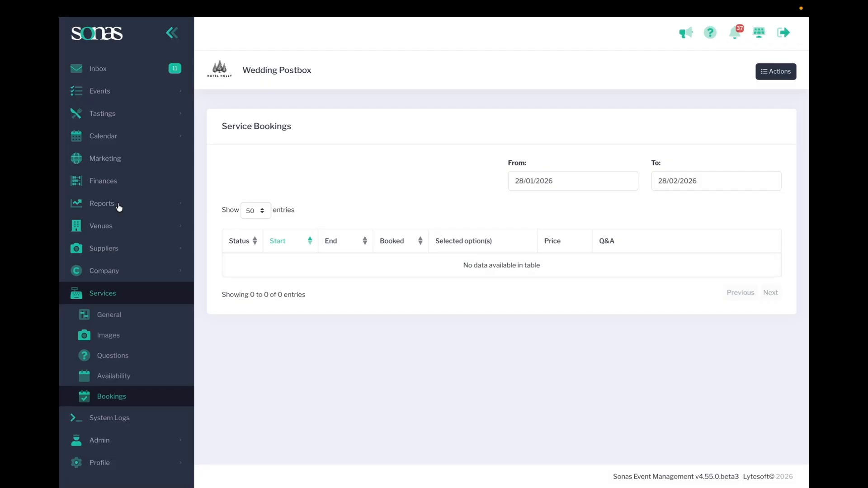
# - Open the list of events and filter it to the Wedding type
pyautogui.scroll(2, 121, 188)
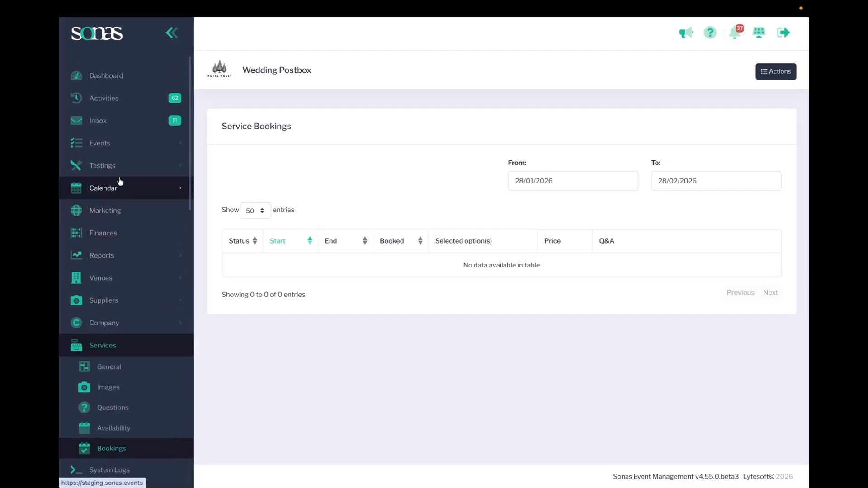
pyautogui.click(104, 142)
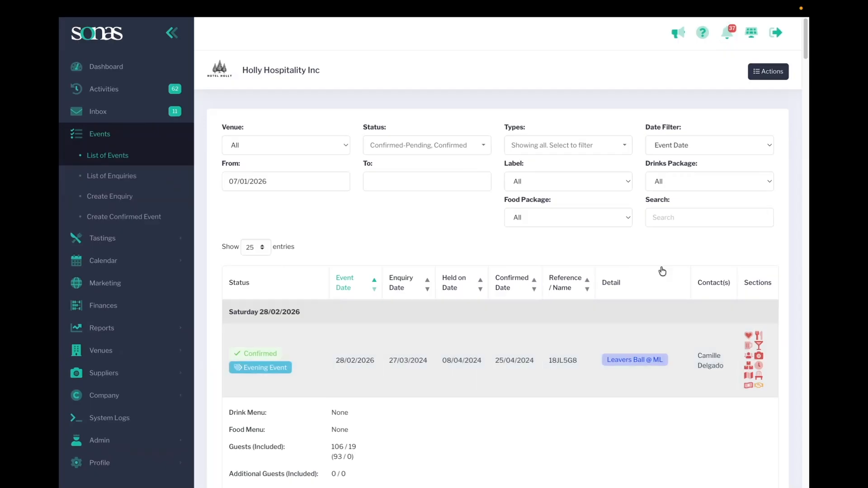
pyautogui.scroll(-5, 659, 272)
pyautogui.scroll(5, 651, 292)
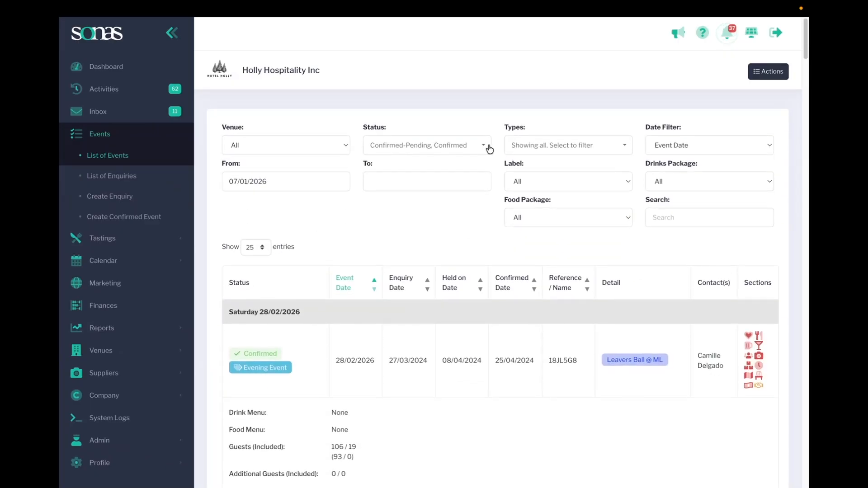
pyautogui.click(562, 144)
pyautogui.scroll(-4, 546, 308)
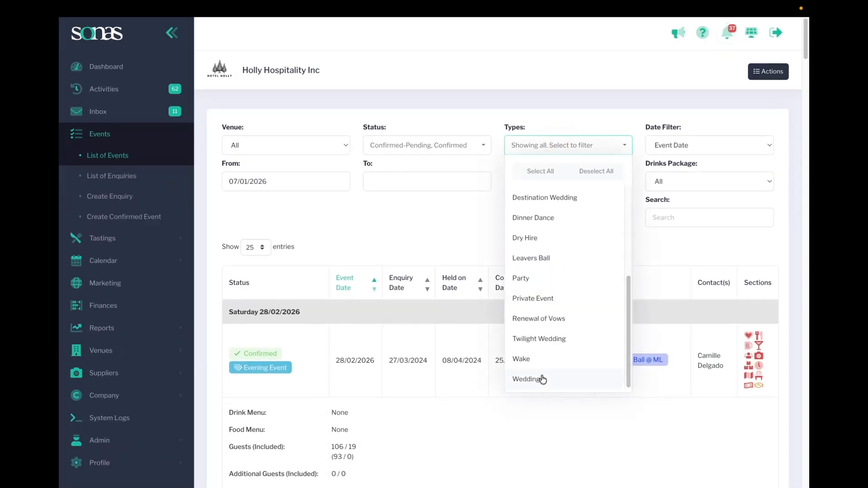
pyautogui.click(540, 379)
pyautogui.click(450, 234)
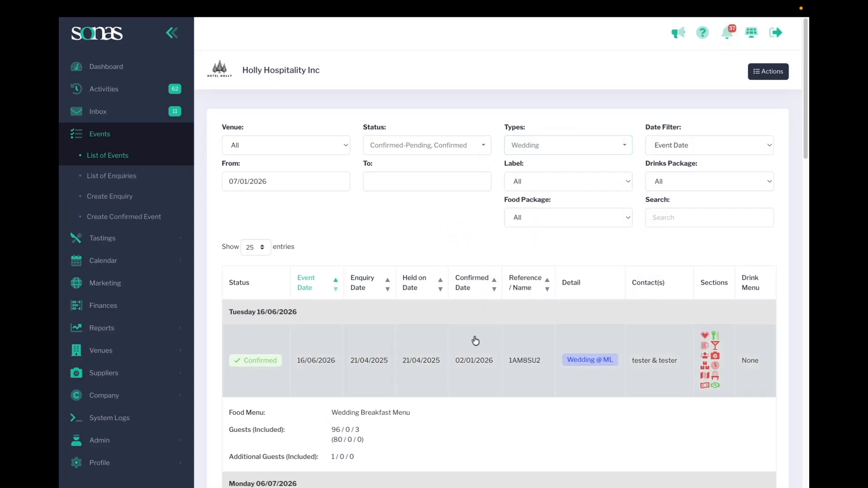
# - Open the confirmed wedding dated 16/06/2026 and go to its supplier services
pyautogui.click(468, 357)
pyautogui.scroll(-2, 126, 415)
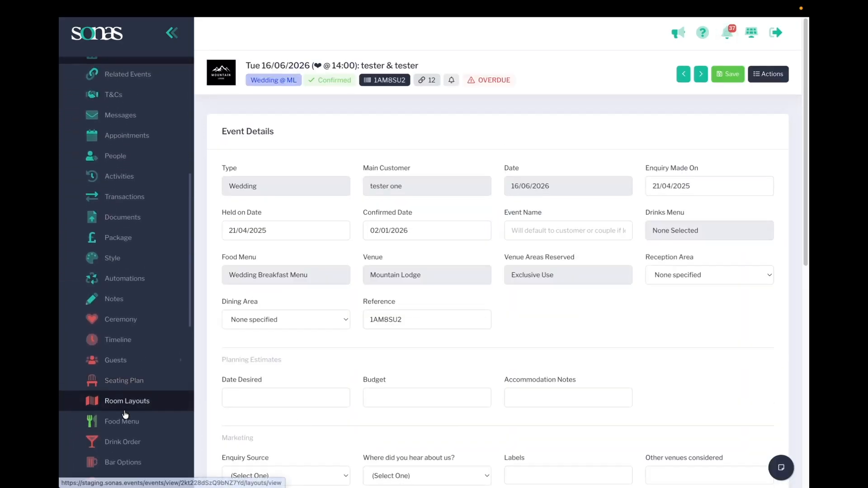
pyautogui.scroll(-2, 126, 415)
pyautogui.click(131, 416)
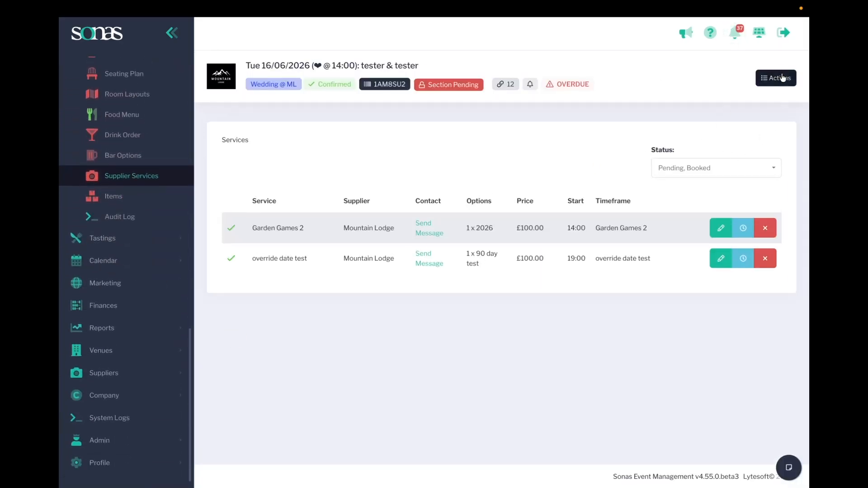
# - Open the service search for this wedding and look through the provider filter choices and the services on offer
pyautogui.click(782, 78)
pyautogui.moveTo(736, 161); pyautogui.dragTo(708, 139)
pyautogui.click(776, 77)
pyautogui.click(728, 140)
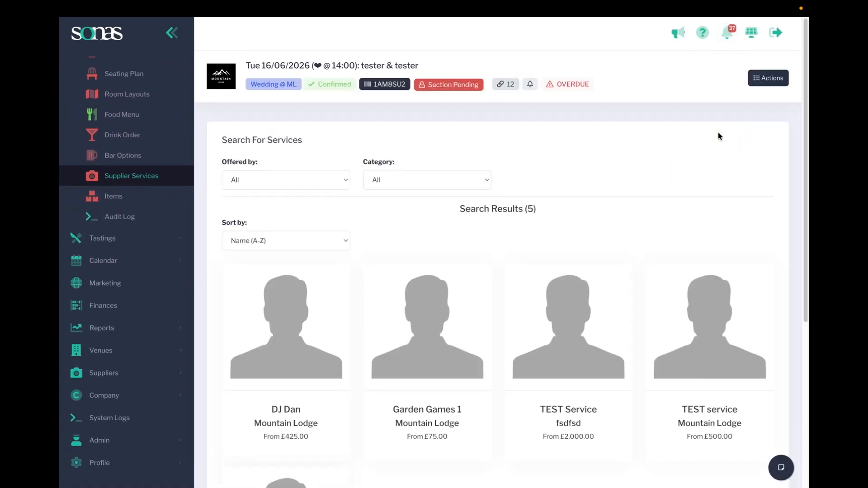
pyautogui.click(321, 179)
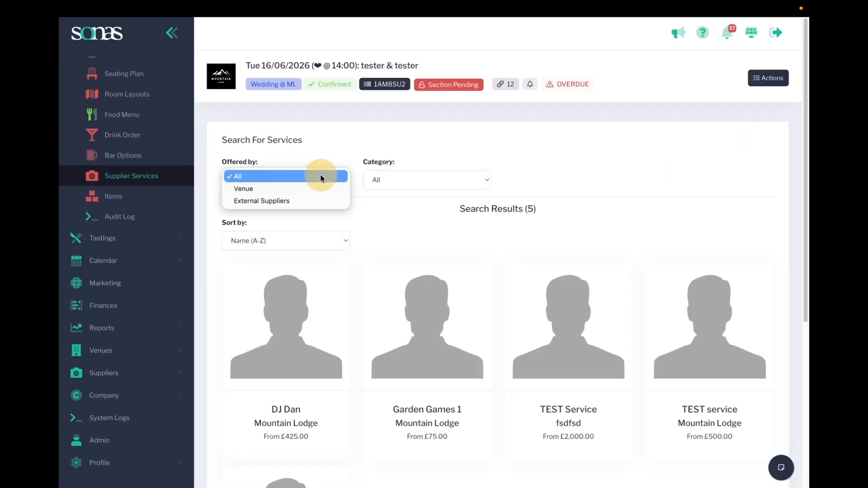
pyautogui.click(416, 199)
pyautogui.scroll(-5, 373, 303)
pyautogui.scroll(5, 372, 298)
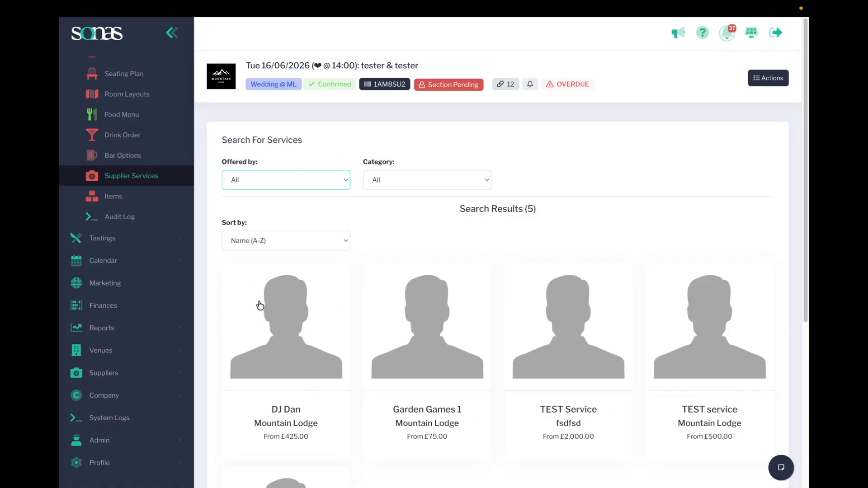
# - Examine the DJ service's option and price, and return to the wedding's supplier services
pyautogui.click(299, 355)
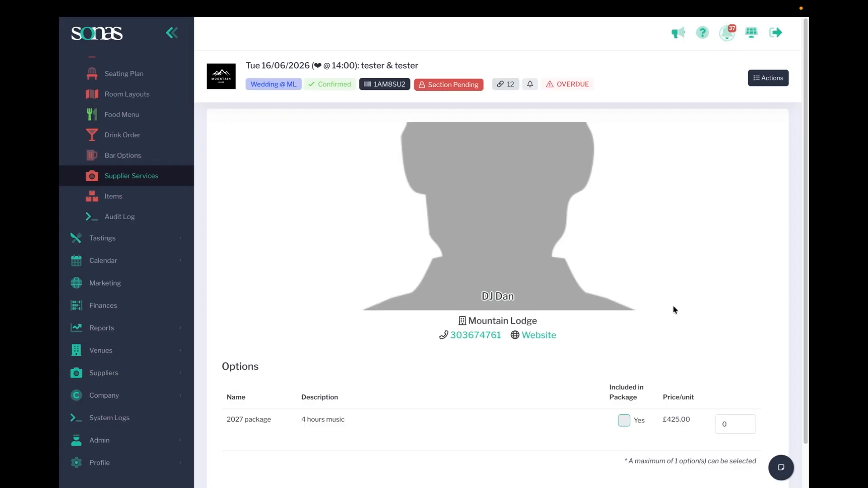
pyautogui.scroll(-1, 639, 320)
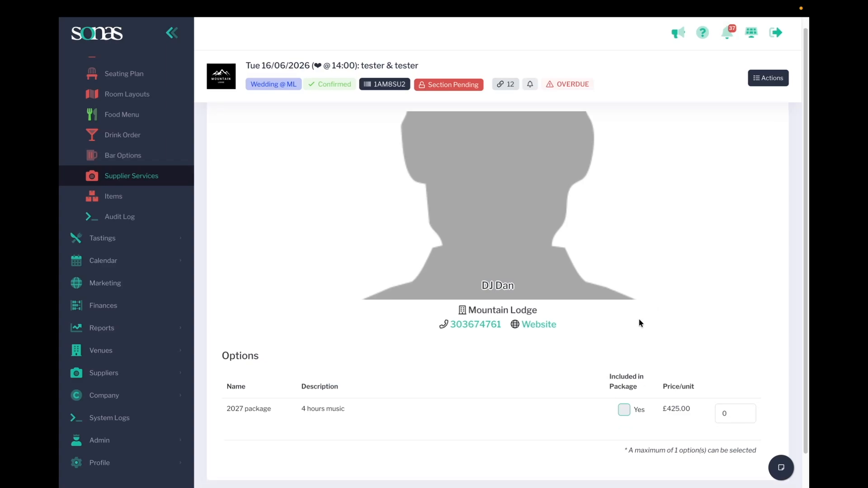
pyautogui.scroll(1, 615, 232)
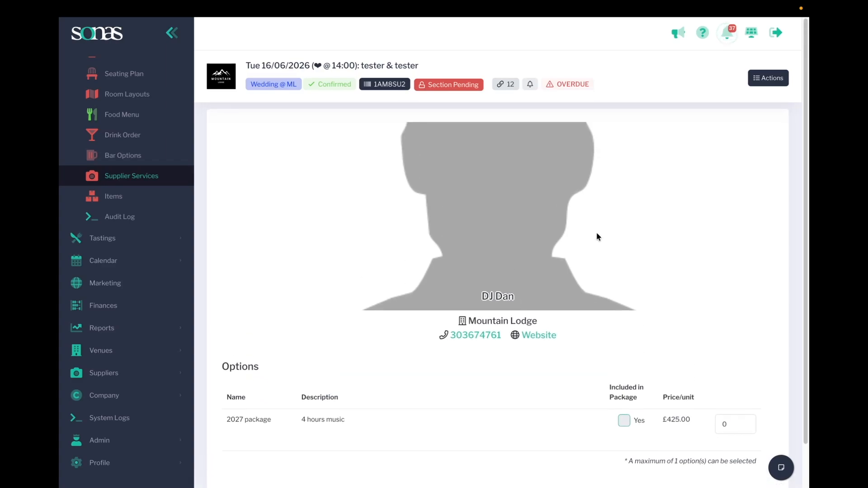
pyautogui.click(116, 176)
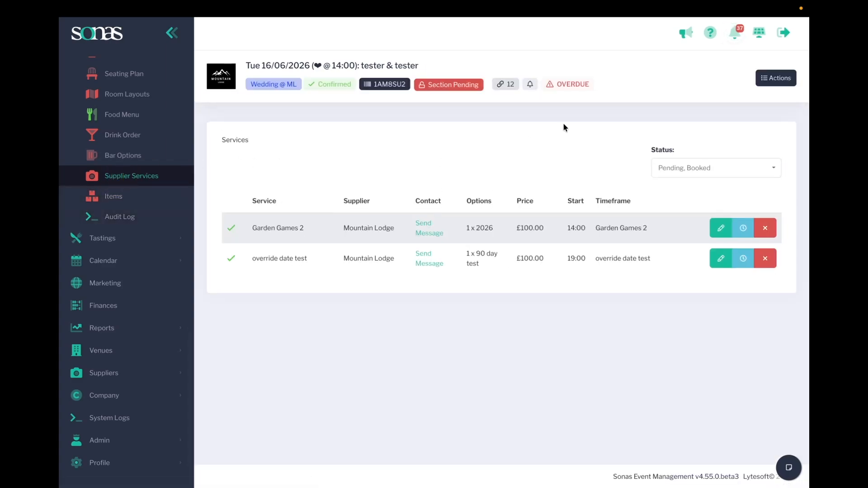
# - Search for services to add to the wedding, limiting the results to those offered by the venue
pyautogui.click(790, 83)
pyautogui.click(726, 143)
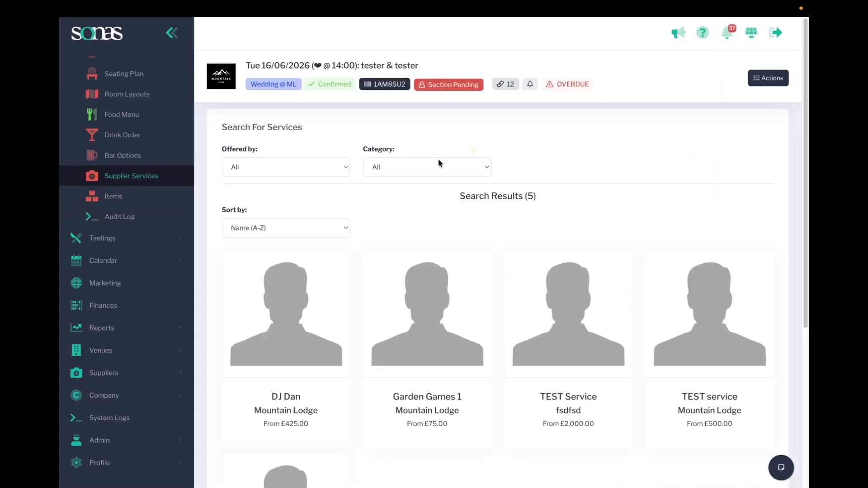
pyautogui.click(316, 180)
pyautogui.click(310, 193)
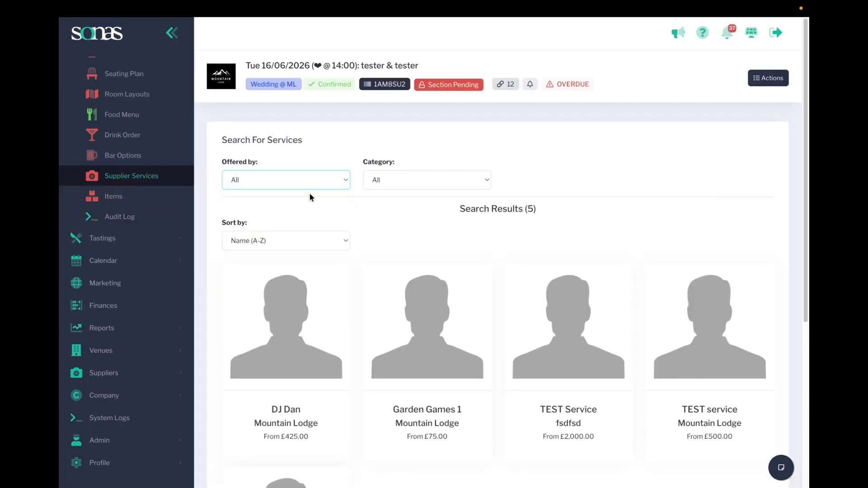
pyautogui.scroll(-1, 416, 344)
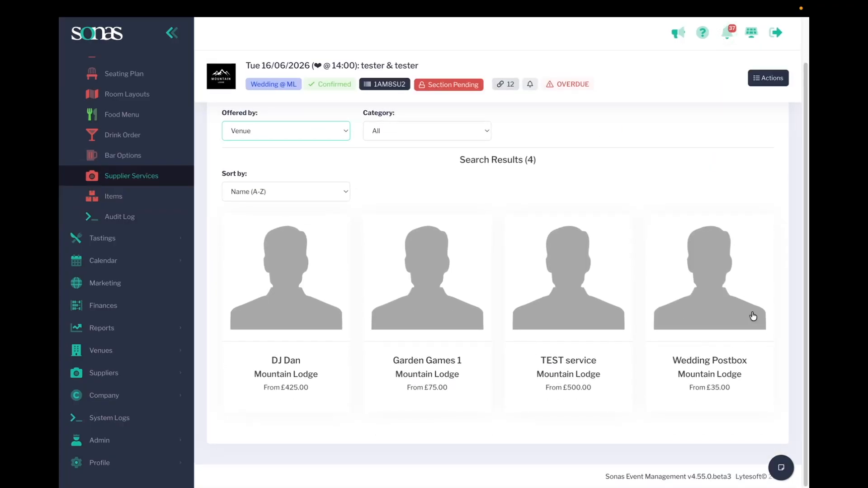
# - Open the Wedding Postbox service from the results and examine its options, prices and client question
pyautogui.click(718, 359)
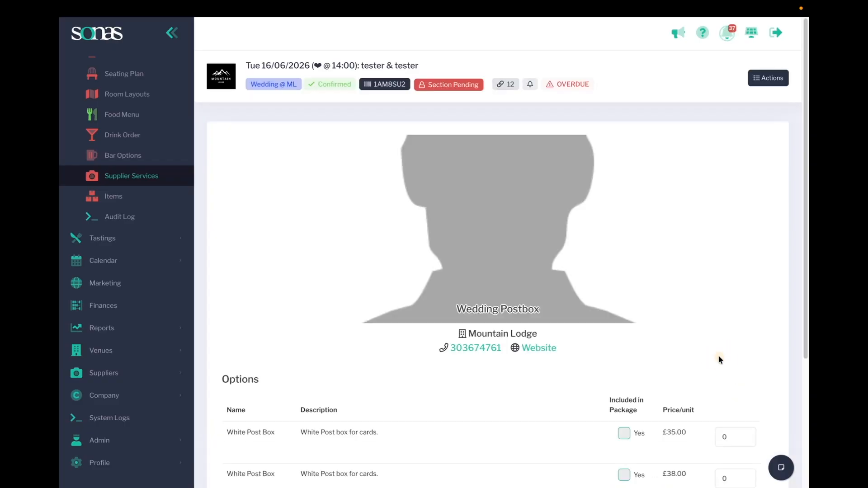
pyautogui.scroll(-3, 346, 240)
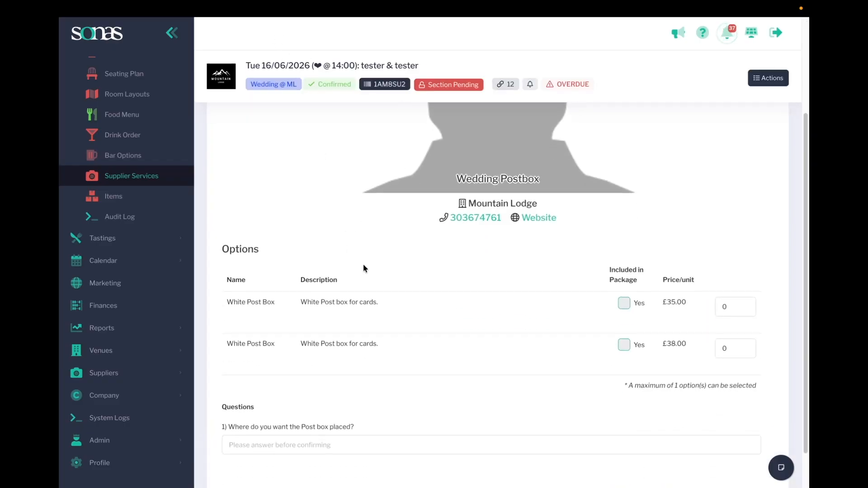
pyautogui.scroll(-1, 364, 268)
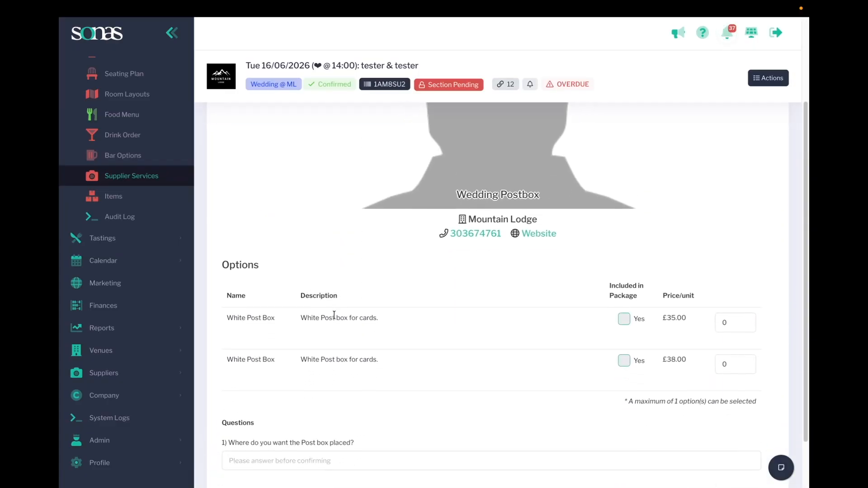
pyautogui.scroll(-2, 334, 314)
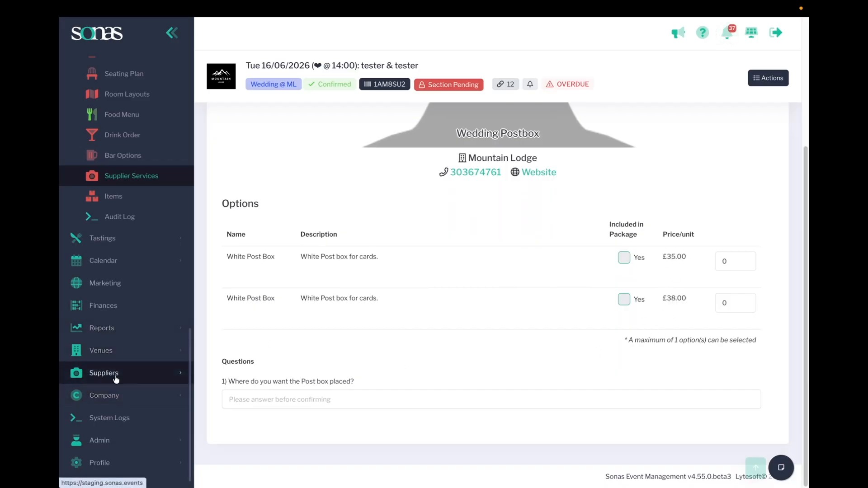
# - Open the Wedding Postbox service from the company's list of services for editing
pyautogui.click(108, 396)
pyautogui.scroll(1, 194, 339)
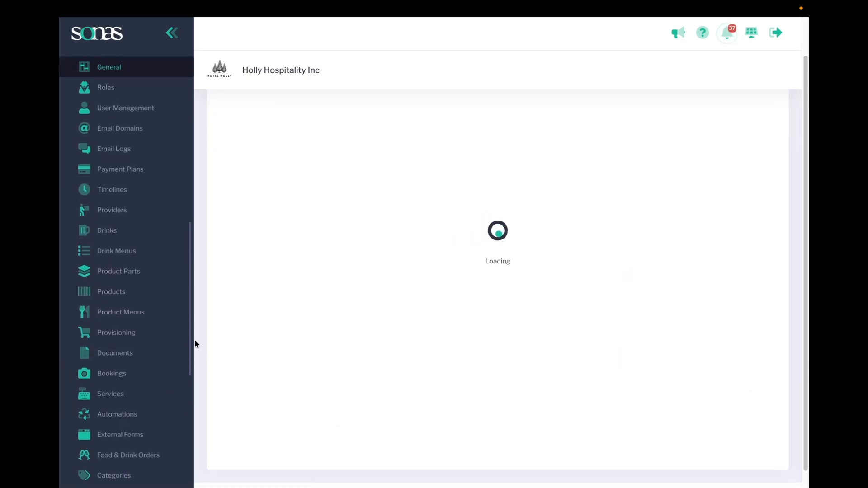
pyautogui.scroll(-4, 151, 195)
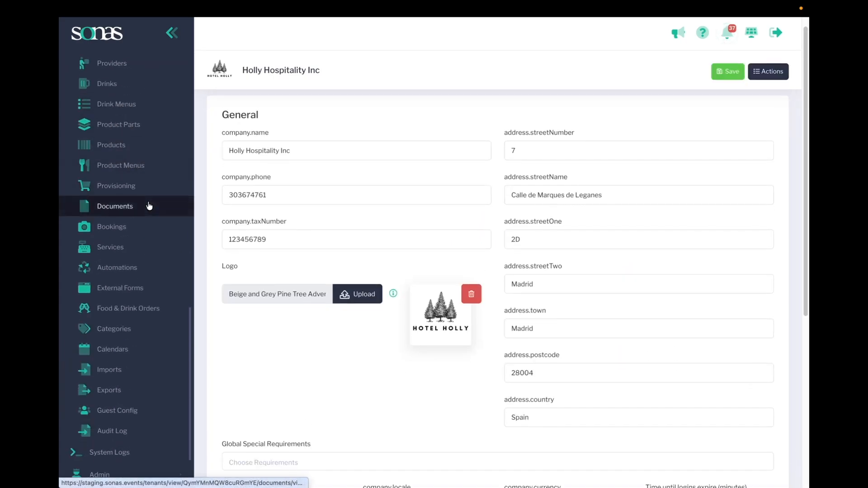
pyautogui.click(141, 248)
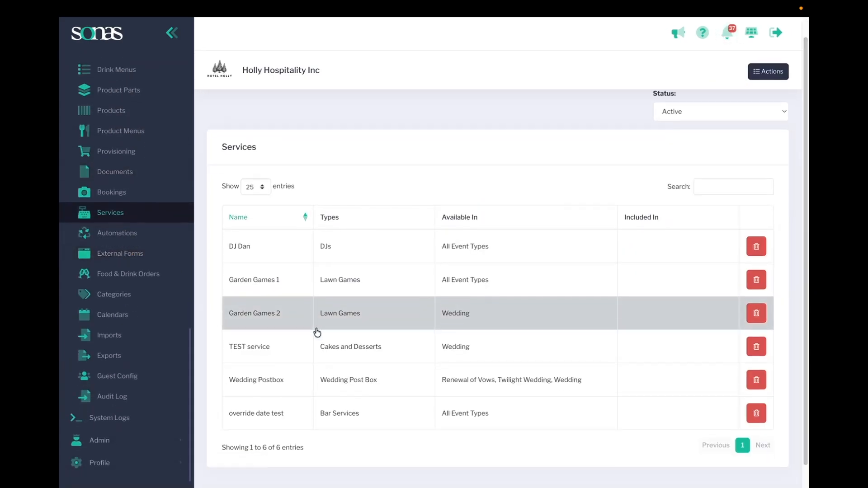
pyautogui.click(325, 378)
# - Limit the £35 White Post Box option to events from 01/01/2026 to 31/12/2026 and save the service
pyautogui.scroll(-4, 478, 289)
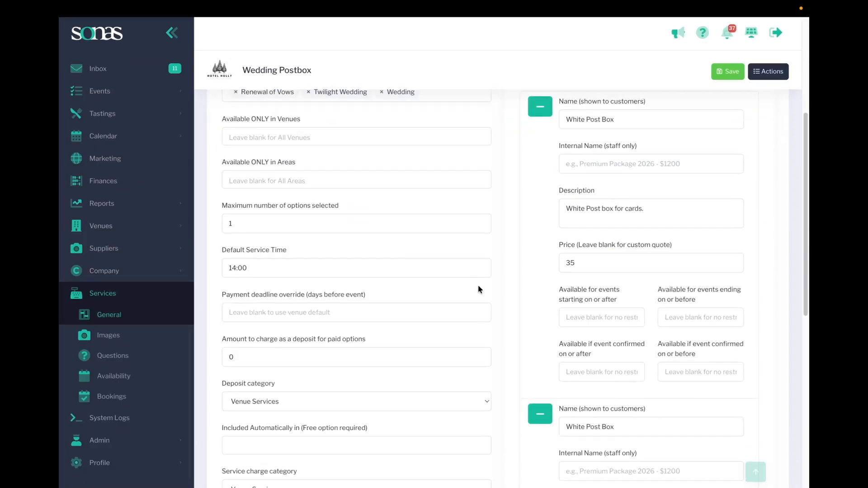
pyautogui.scroll(-7, 527, 289)
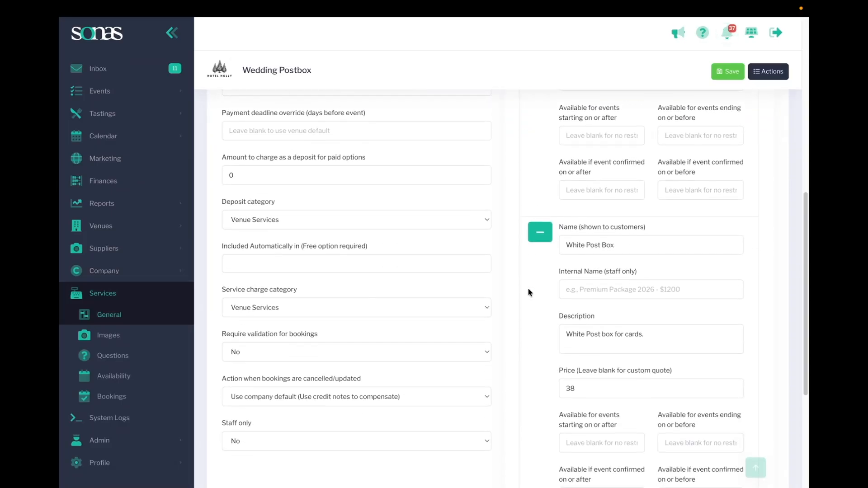
pyautogui.scroll(6, 574, 294)
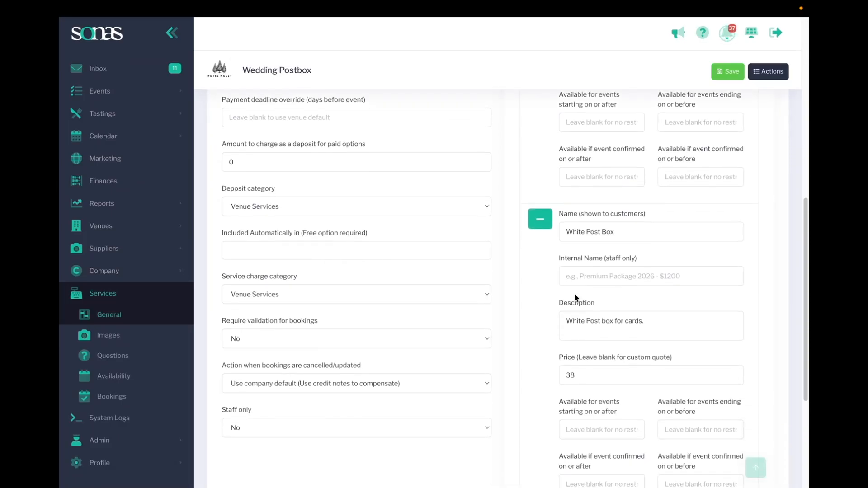
pyautogui.click(574, 294)
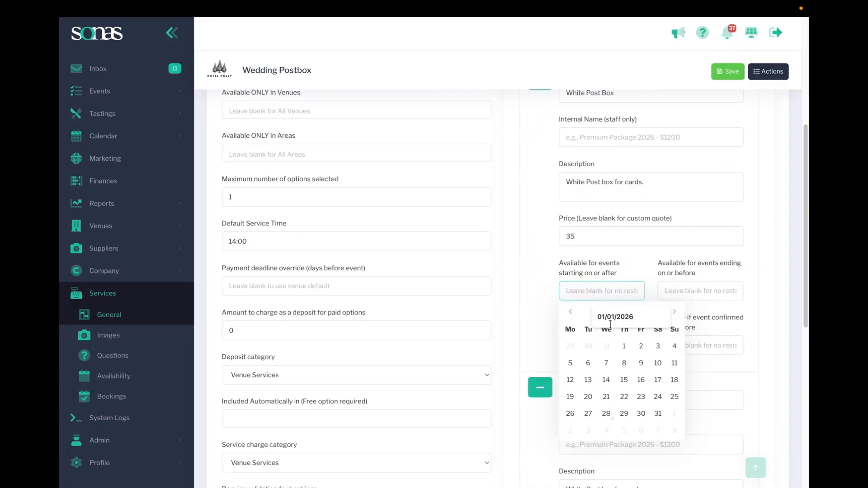
pyautogui.click(623, 345)
pyautogui.click(676, 291)
pyautogui.click(713, 317)
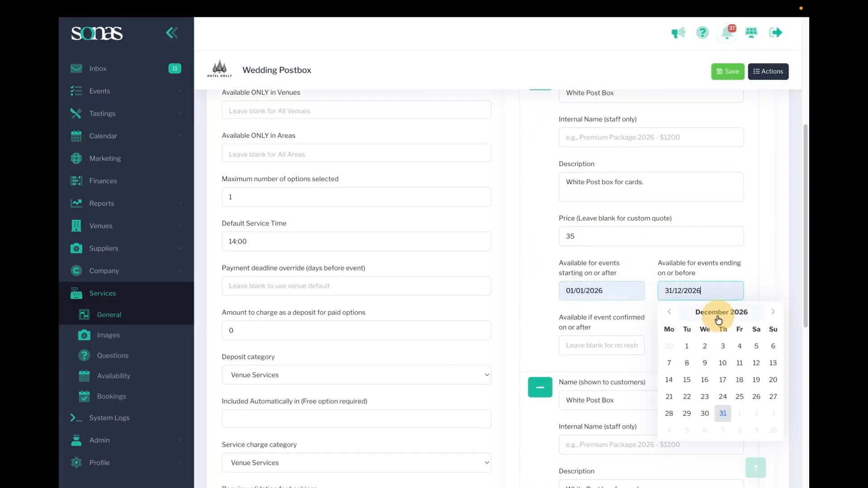
pyautogui.scroll(-3, 676, 245)
pyautogui.click(725, 69)
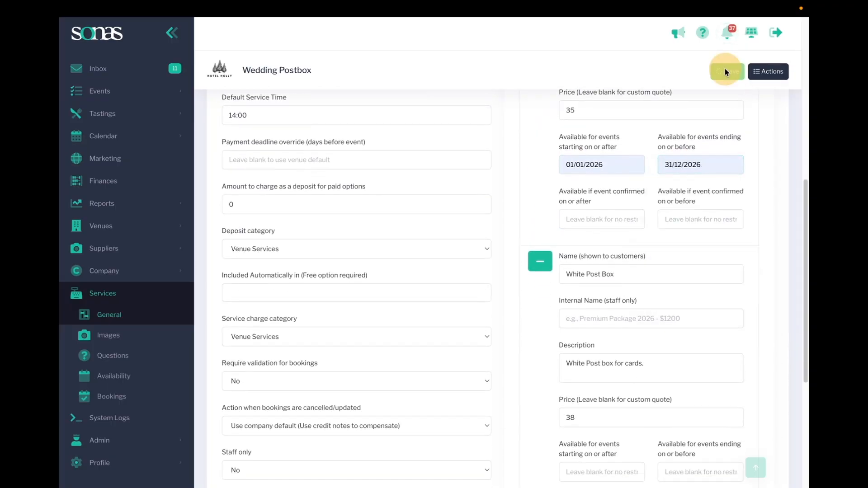
# - Limit the £38 White Post Box option to events from 01/01/2027 to 31/12/2027 and save the service
pyautogui.scroll(-2, 551, 320)
pyautogui.click(583, 375)
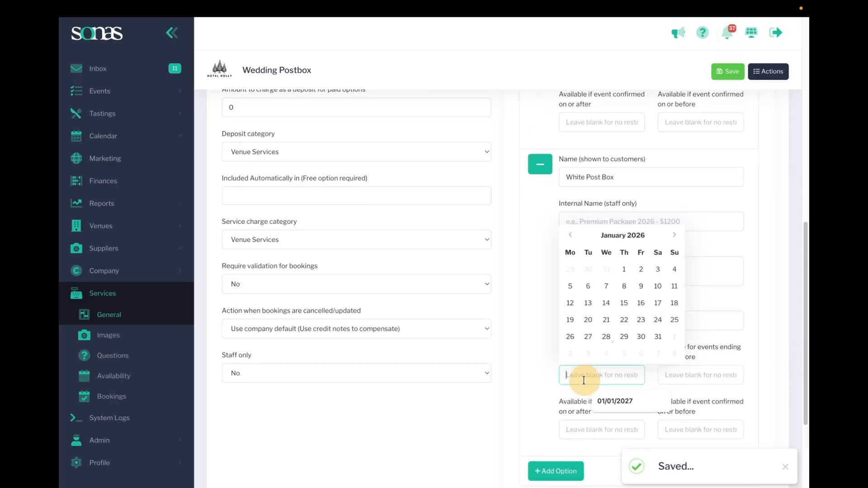
pyautogui.click(611, 400)
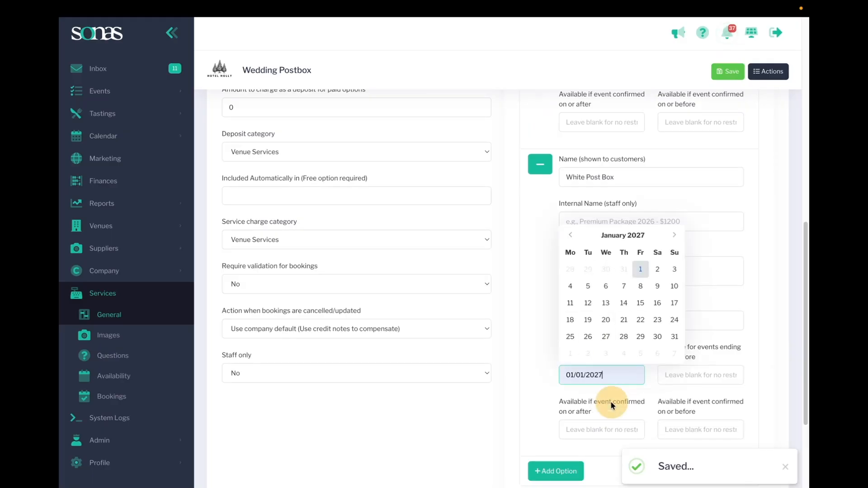
pyautogui.click(676, 375)
pyautogui.click(709, 401)
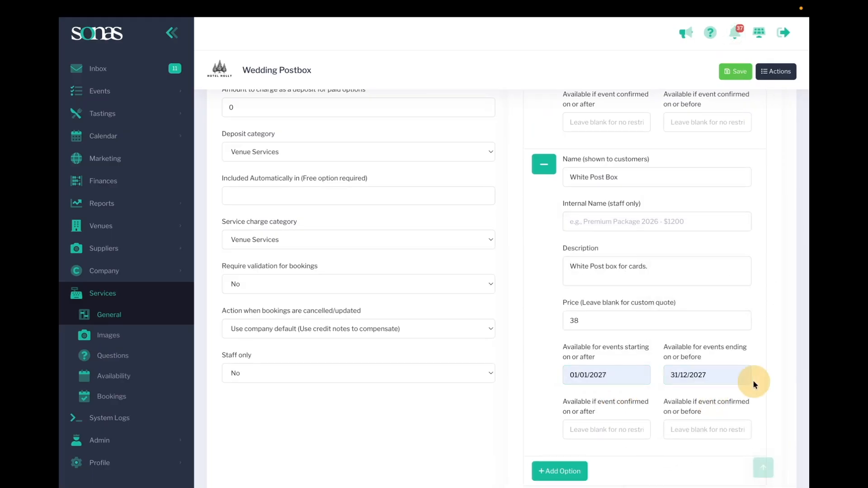
pyautogui.click(738, 76)
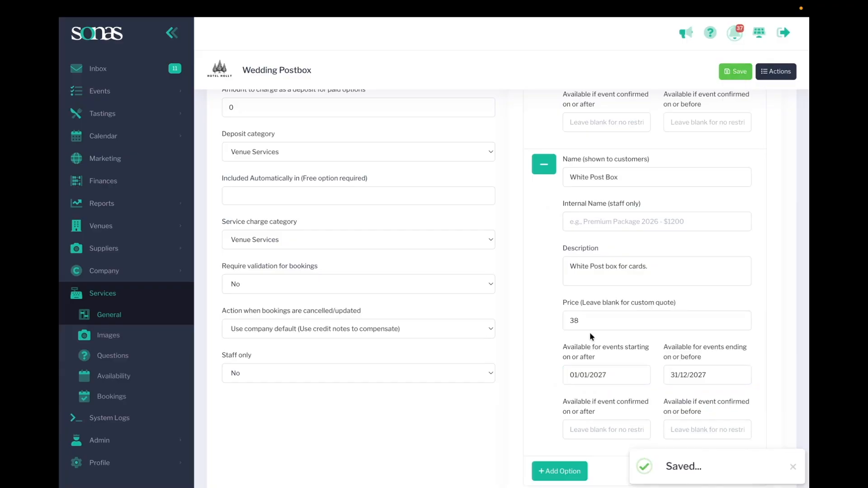
# - Review the event date ranges and prices of both White Post Box options in the service's general settings
pyautogui.scroll(6, 590, 333)
pyautogui.scroll(-2, 590, 336)
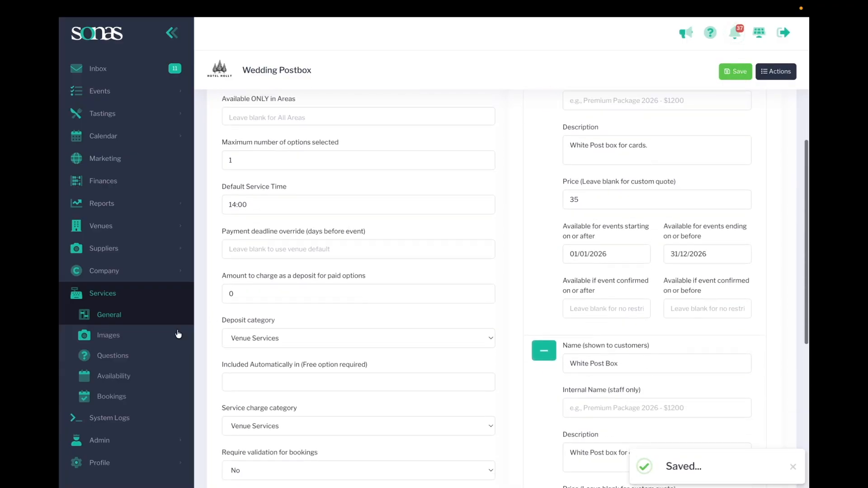
pyautogui.click(107, 335)
pyautogui.click(116, 319)
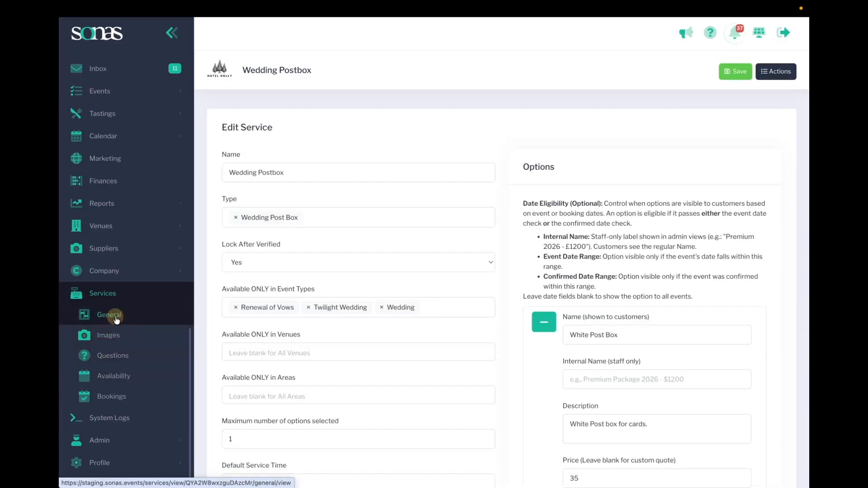
pyautogui.scroll(-4, 511, 276)
pyautogui.scroll(-6, 606, 356)
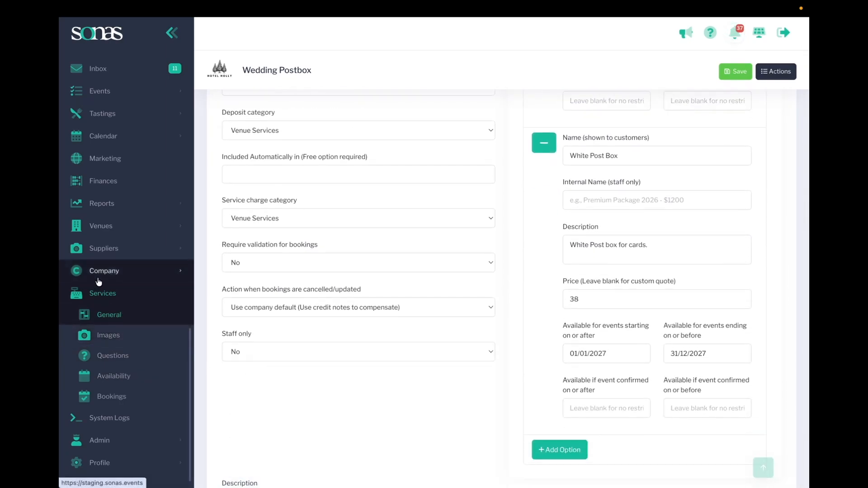
# - Filter the list of events to the Wedding type and open the confirmed wedding on 16/06/2026
pyautogui.click(102, 96)
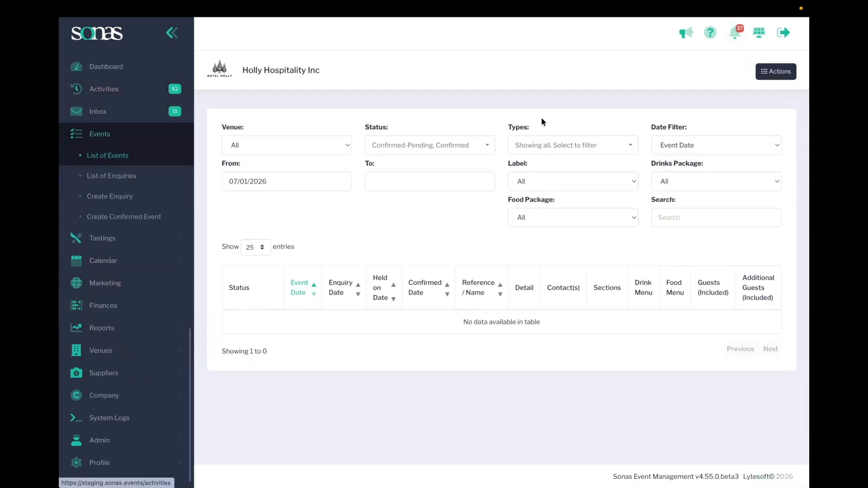
pyautogui.click(555, 143)
pyautogui.scroll(-3, 552, 289)
pyautogui.scroll(-5, 554, 296)
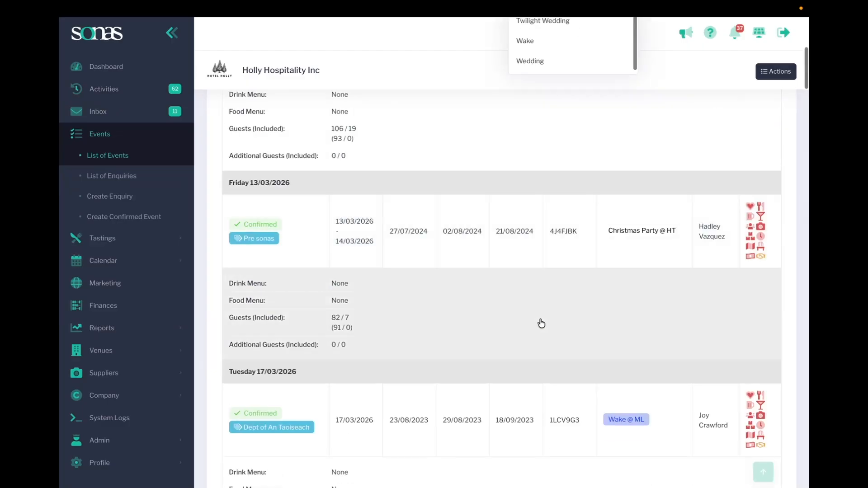
pyautogui.scroll(2, 541, 324)
pyautogui.click(520, 213)
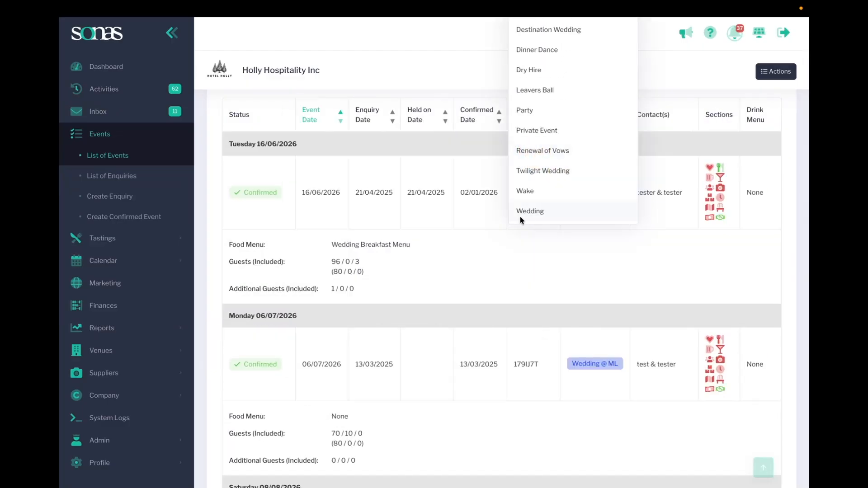
pyautogui.click(479, 296)
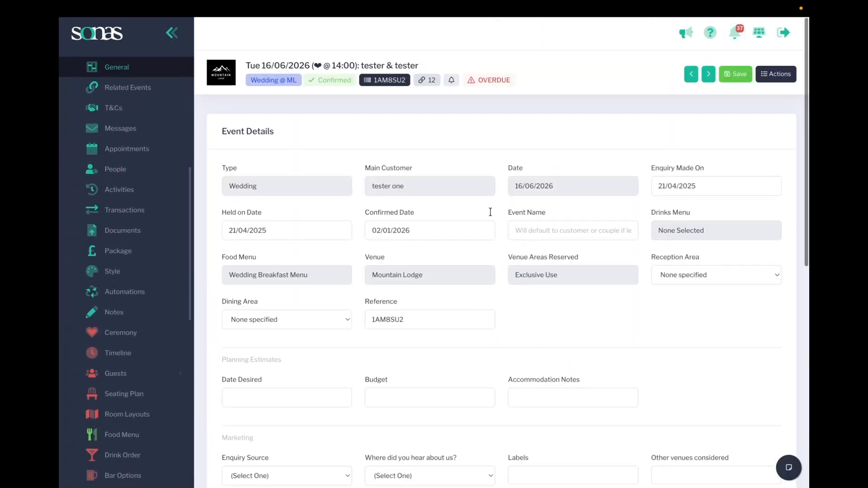
# - Find Wedding Postbox among the services that can be added to this wedding and examine its available options
pyautogui.scroll(-3, 137, 381)
pyautogui.click(135, 363)
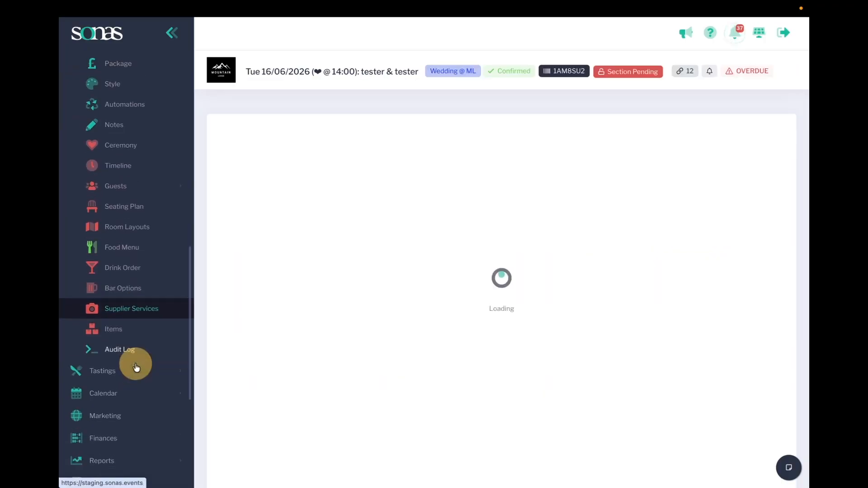
pyautogui.click(774, 81)
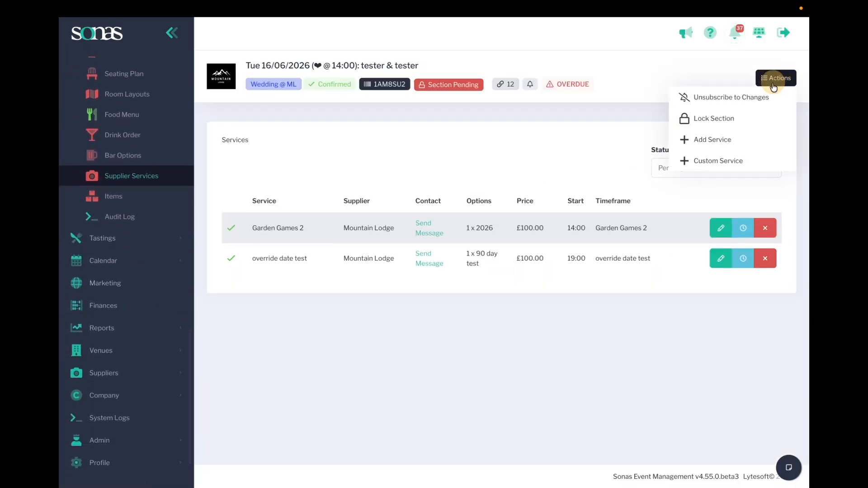
pyautogui.click(712, 140)
pyautogui.scroll(-5, 602, 294)
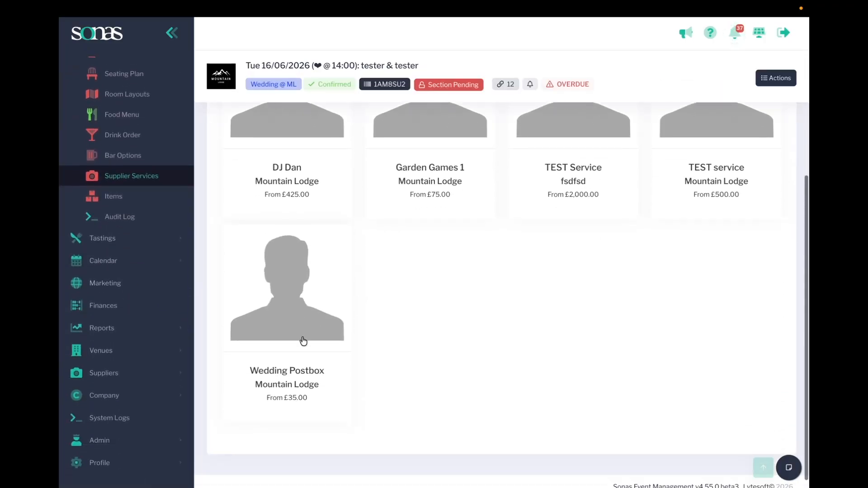
pyautogui.click(302, 336)
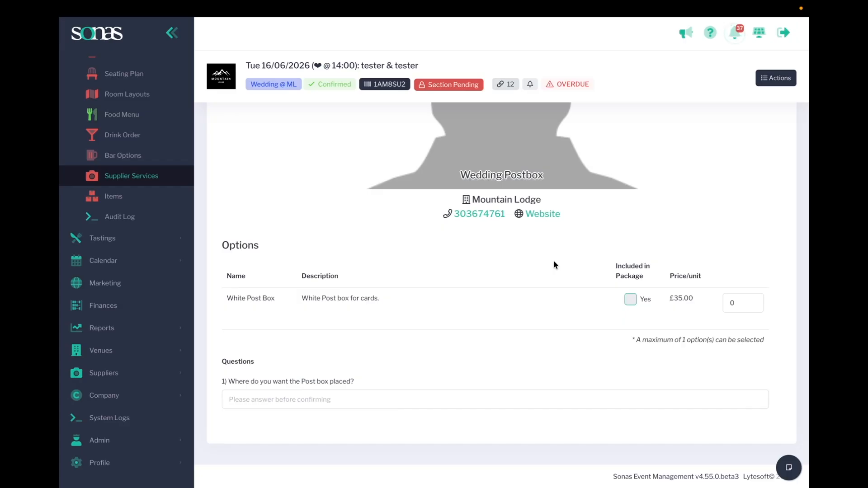
pyautogui.scroll(3, 553, 265)
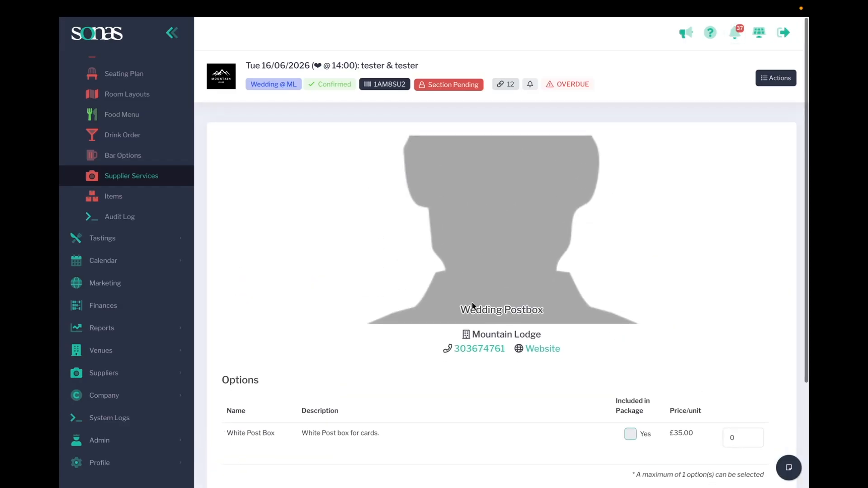